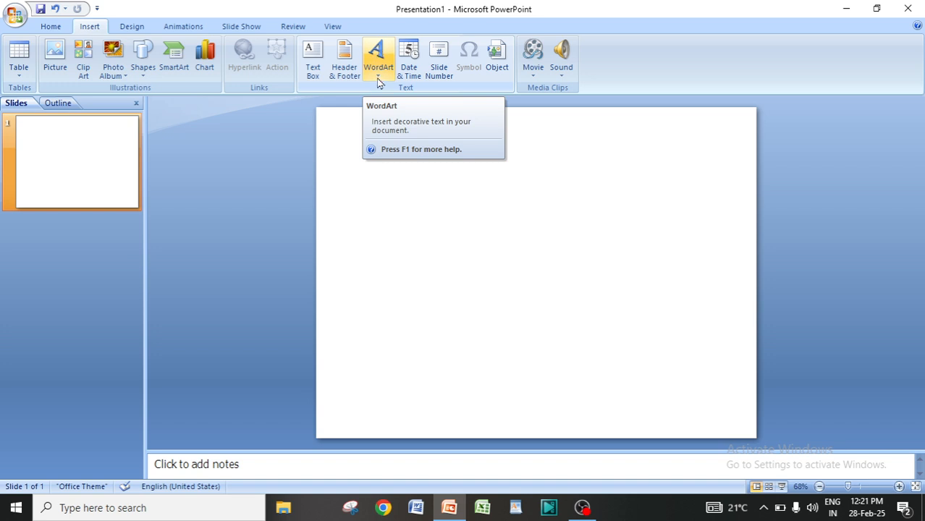
Insert a WordArt in the blue-outline style and enter the text CUTTACK.
{"action": "left_click", "coordinate": [379, 80]}
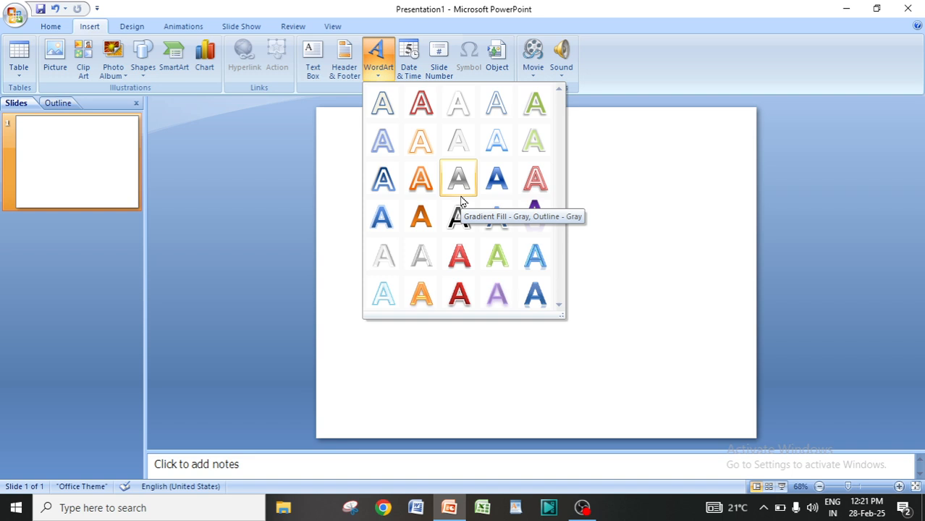
{"action": "left_click", "coordinate": [384, 180]}
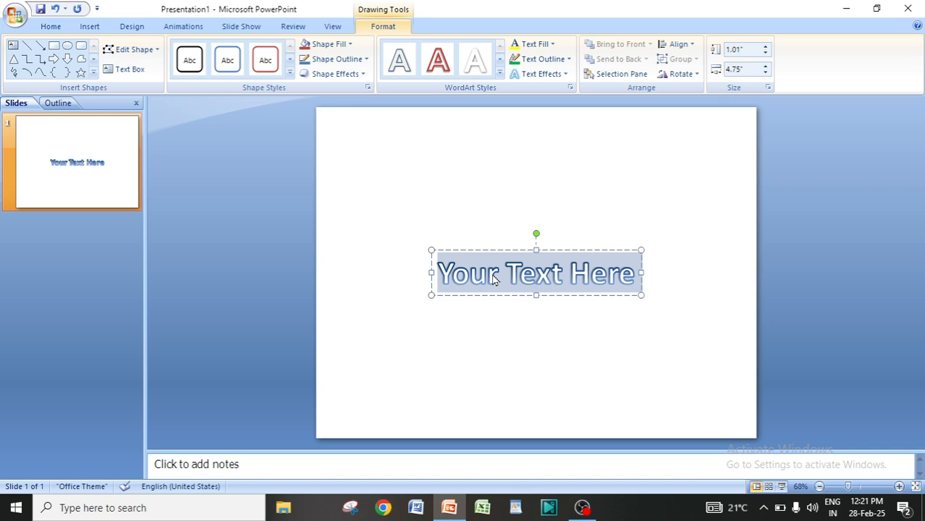
{"action": "type", "text": "CUTTACK"}
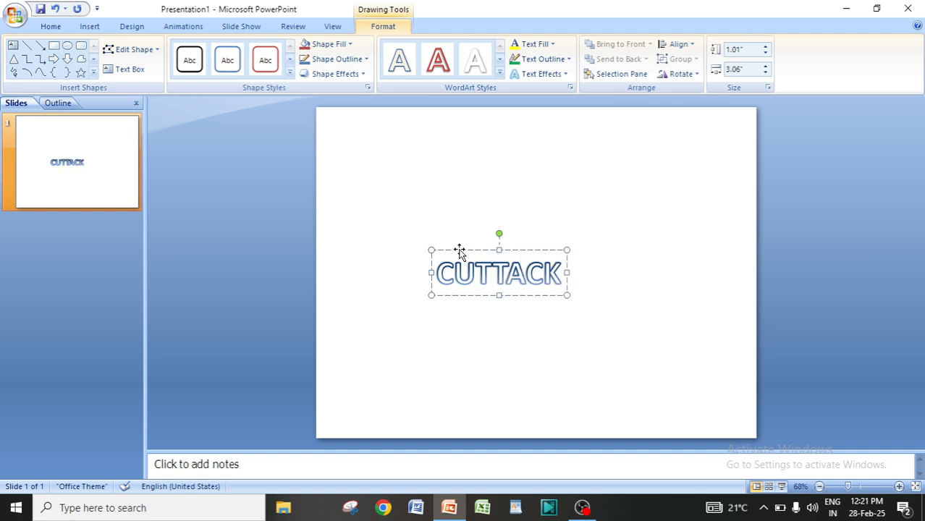
Move the CUTTACK WordArt to the slide's top-right corner and deselect it.
{"action": "left_click_drag", "start_coordinate": [462, 248], "coordinate": [633, 122]}
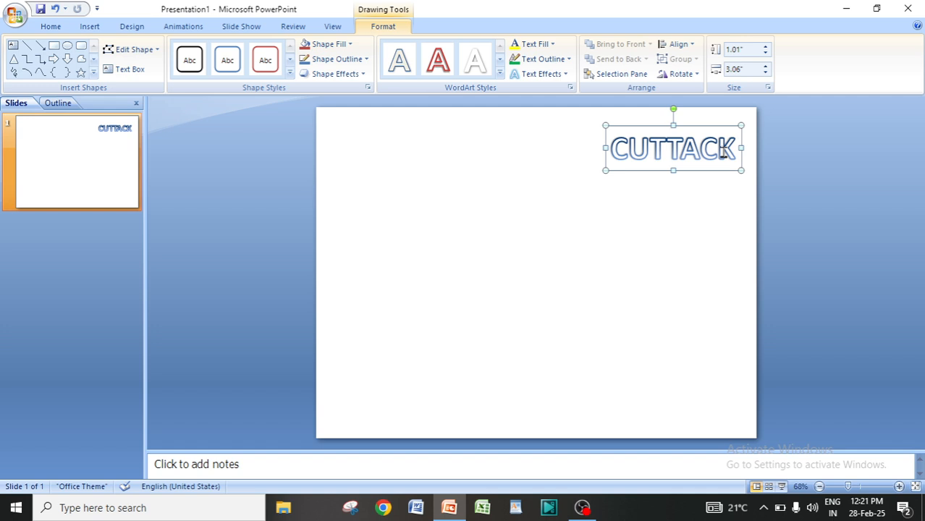
{"action": "left_click", "coordinate": [560, 216]}
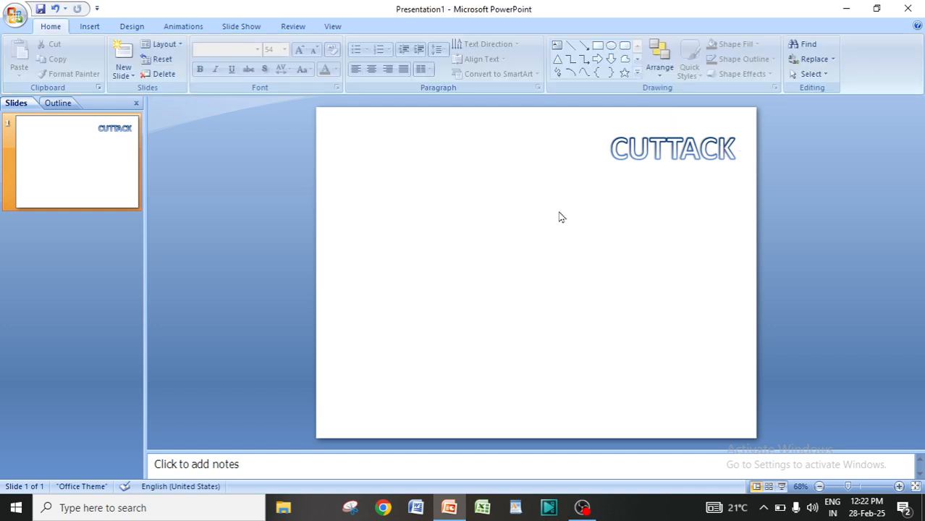
Insert a second WordArt in the red-outline style and enter the text BHUBANESWAR.
{"action": "left_click", "coordinate": [93, 28]}
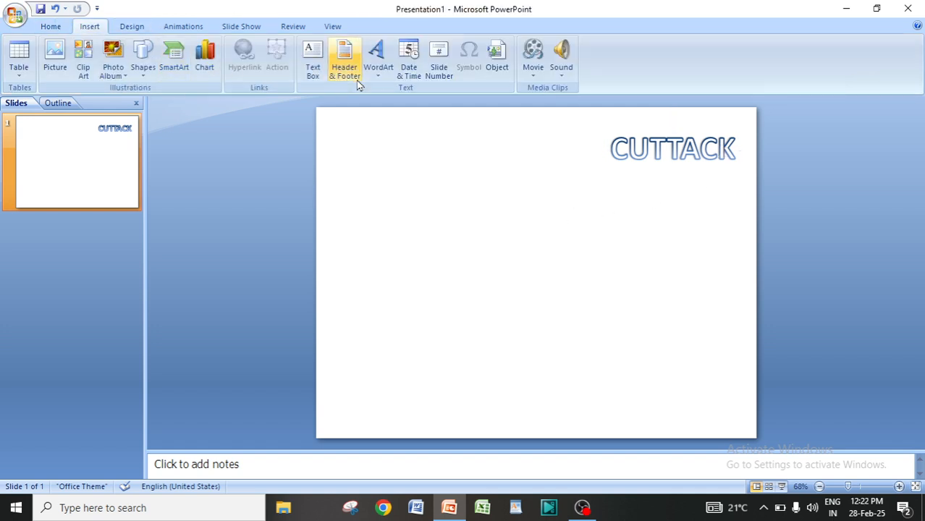
{"action": "left_click", "coordinate": [378, 78]}
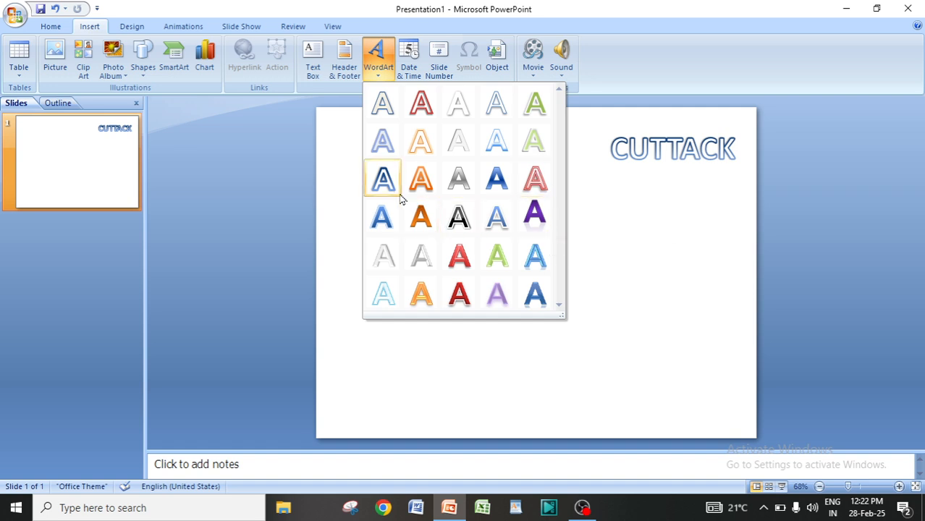
{"action": "left_click", "coordinate": [529, 181]}
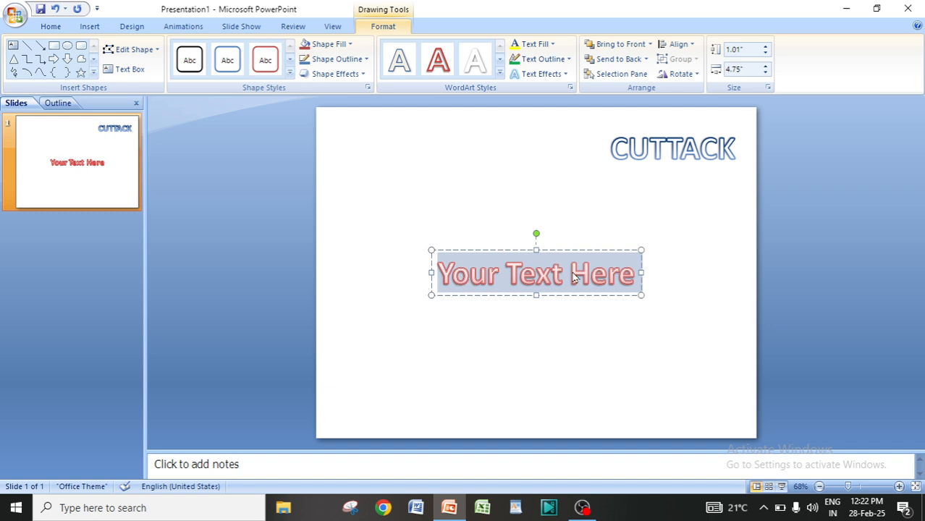
{"action": "type", "text": "BHUB"}
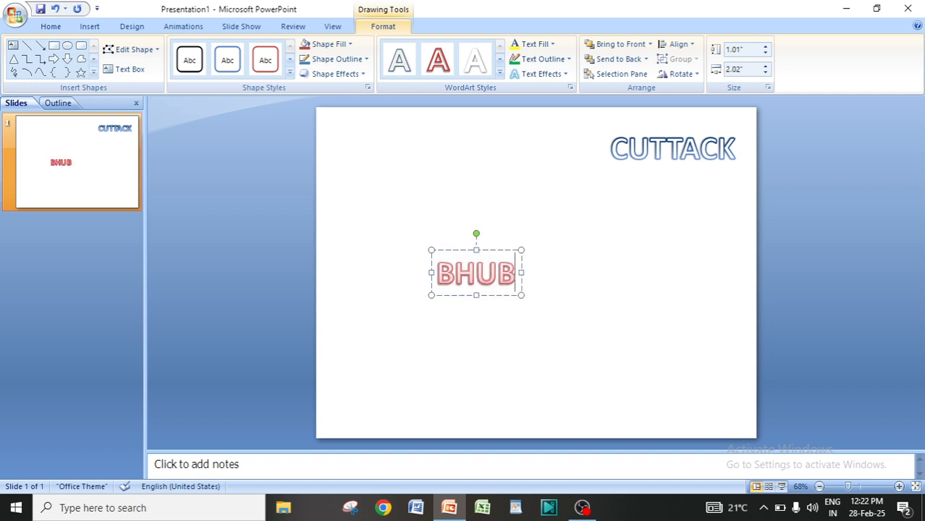
{"action": "type", "text": "ANESWA"}
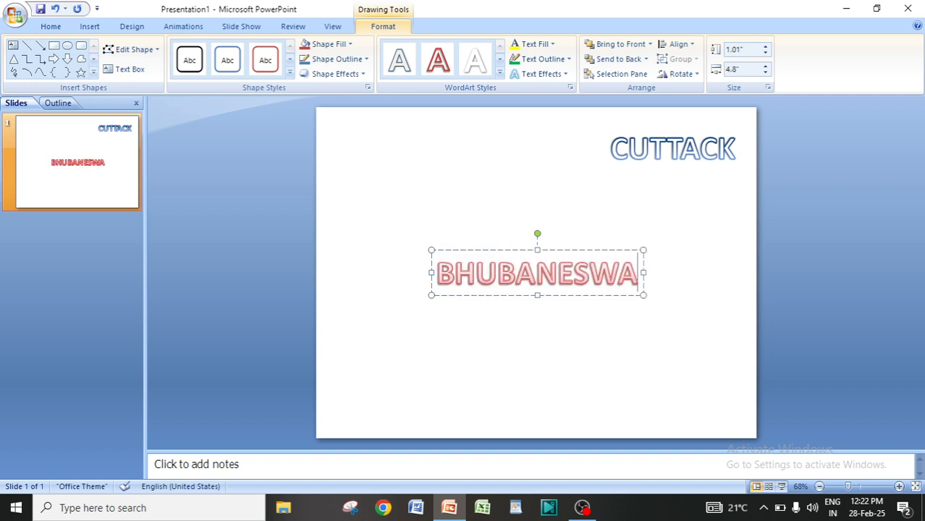
{"action": "type", "text": "E"}
{"action": "key", "text": "BackSpace"}
{"action": "type", "text": "R"}
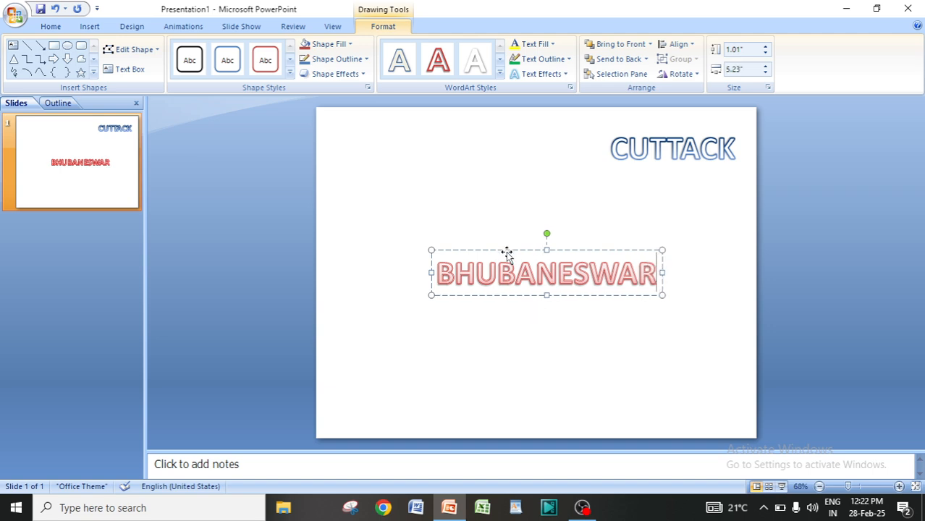
Move the BHUBANESWAR WordArt to the top of the slide, left of CUTTACK, and deselect it.
{"action": "left_click_drag", "start_coordinate": [507, 255], "coordinate": [437, 136]}
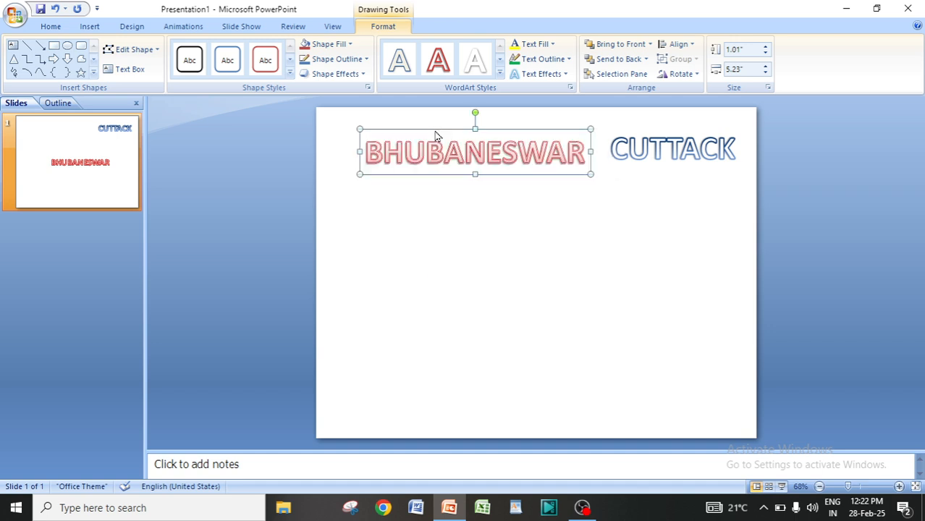
{"action": "left_click", "coordinate": [476, 214]}
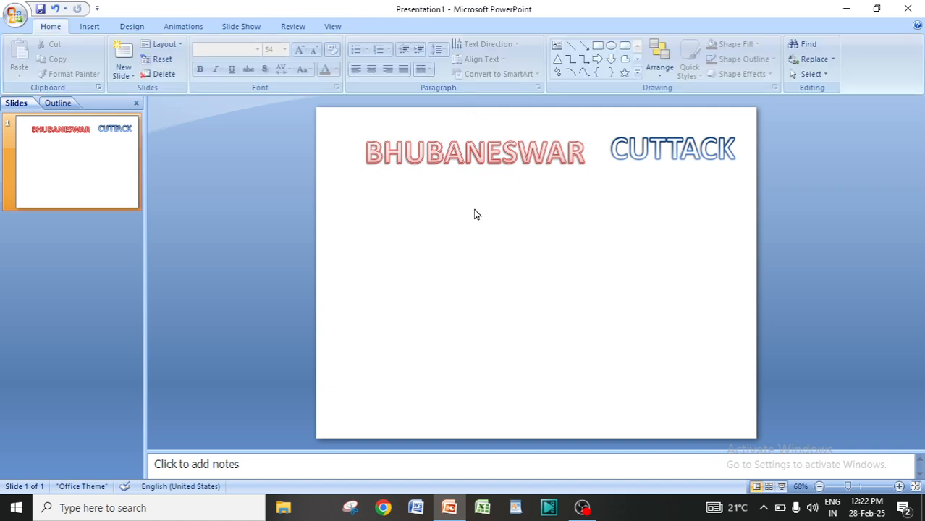
Insert a third WordArt in the purple shadowed style and enter the text ODISHA.
{"action": "left_click", "coordinate": [90, 27]}
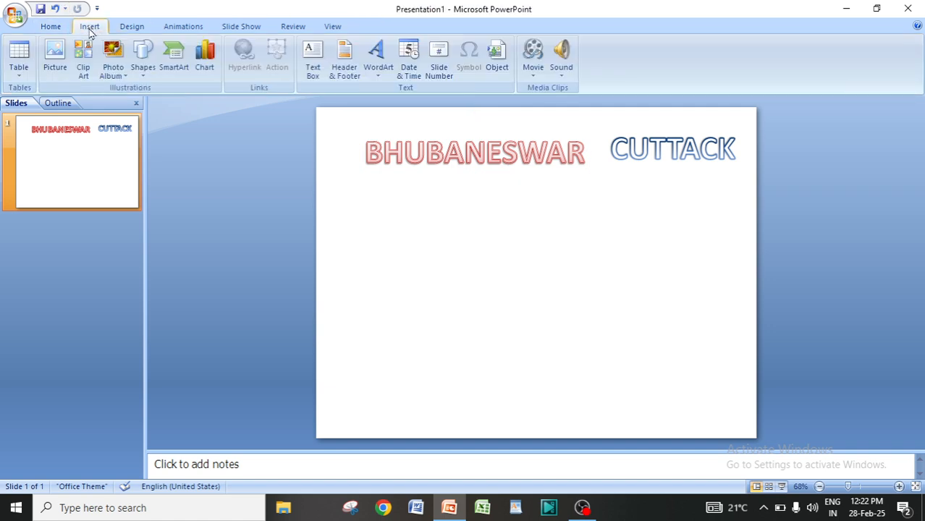
{"action": "left_click", "coordinate": [378, 64]}
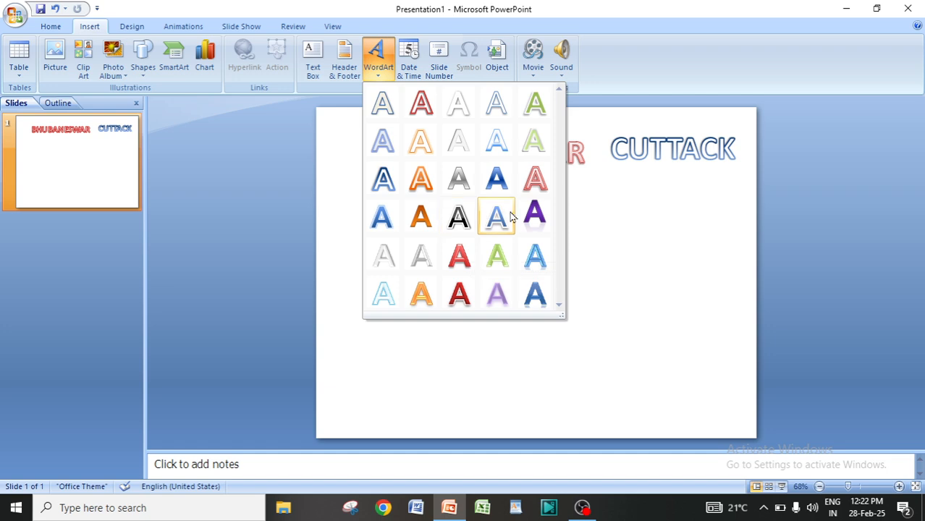
{"action": "left_click", "coordinate": [534, 215]}
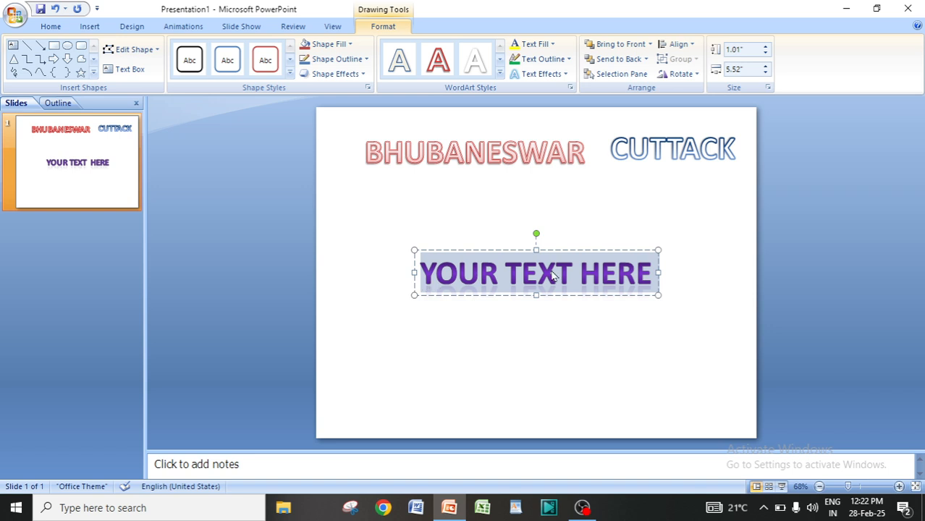
{"action": "type", "text": "ODISHA"}
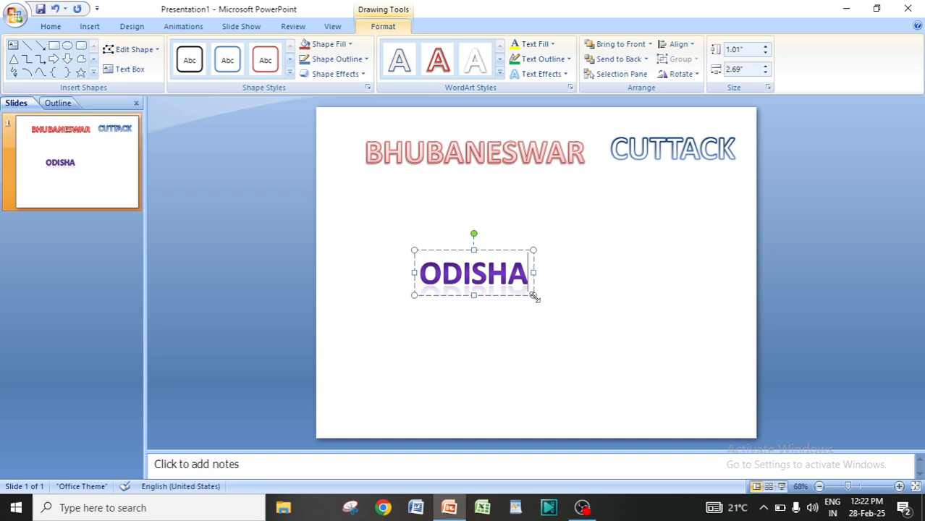
Widen the ODISHA WordArt box to about 5.5 inches.
{"action": "left_click_drag", "start_coordinate": [534, 296], "coordinate": [666, 311]}
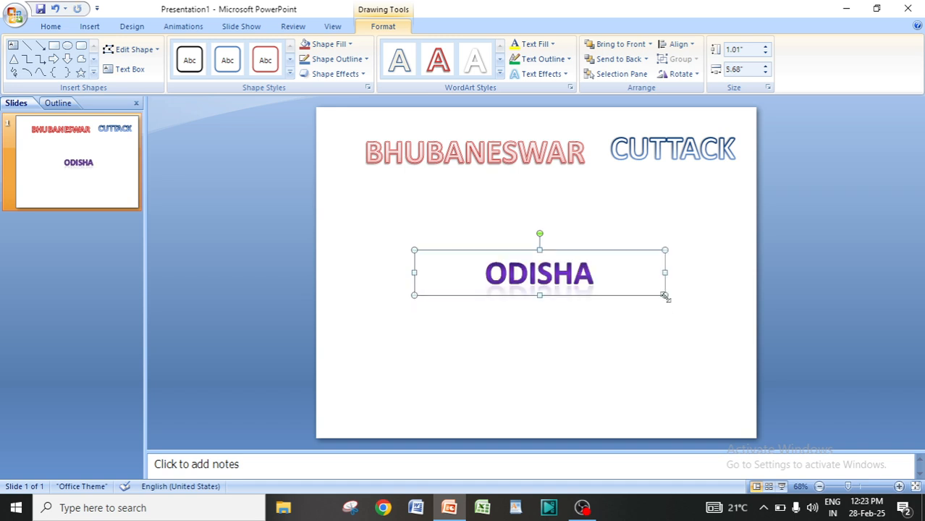
{"action": "mouse_move", "coordinate": [665, 296]}
{"action": "left_mouse_down"}
{"action": "mouse_move", "coordinate": [547, 293]}
{"action": "mouse_move", "coordinate": [659, 310]}
{"action": "left_mouse_up"}
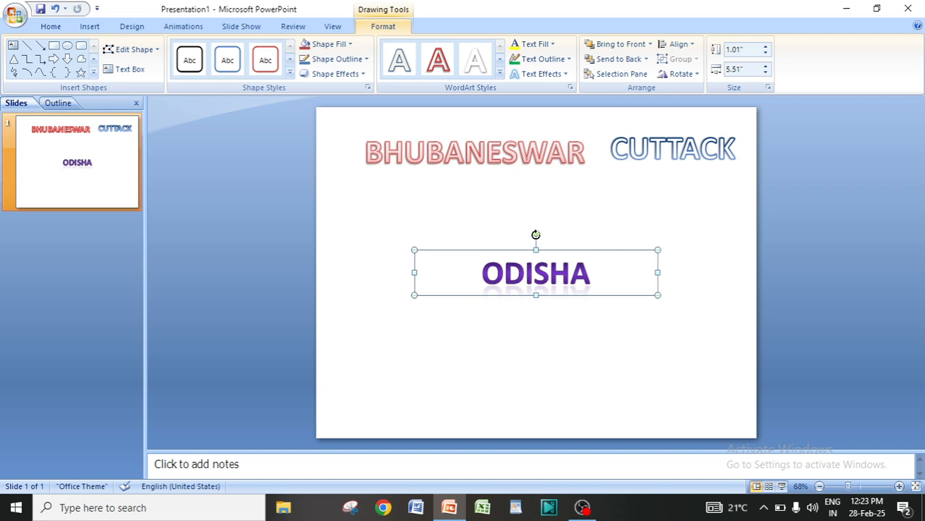
Try rotating the ODISHA WordArt, then rotate it back level.
{"action": "left_click_drag", "start_coordinate": [533, 235], "coordinate": [517, 236]}
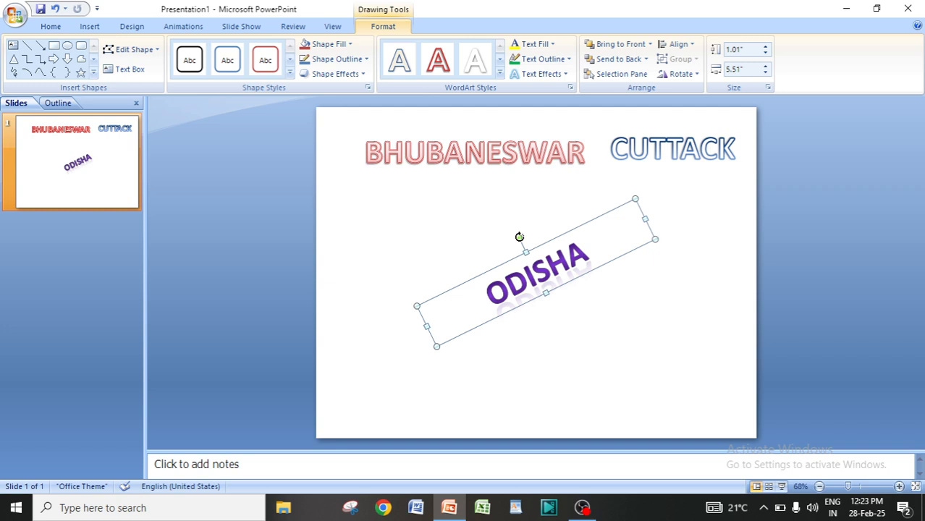
{"action": "left_click_drag", "start_coordinate": [520, 237], "coordinate": [536, 241]}
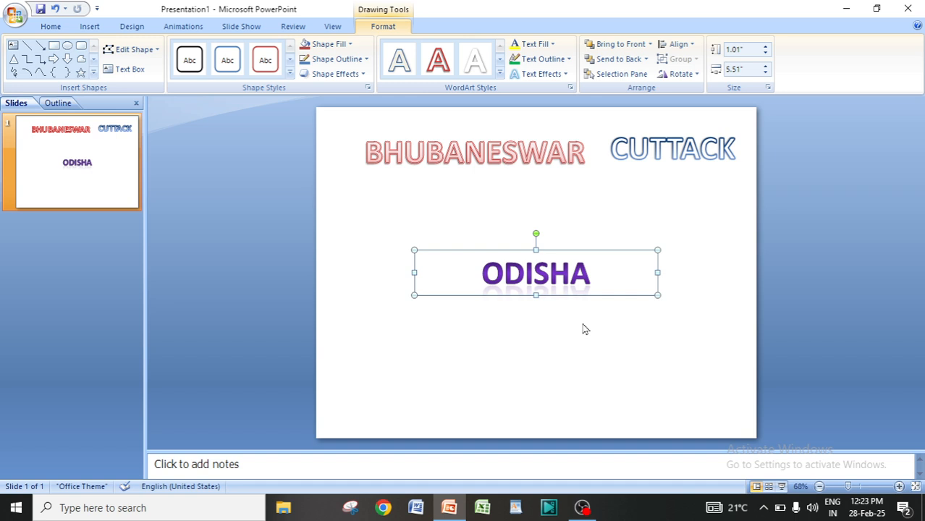
Insert a WordArt in the Gradient Fill - Black, Outline - White, Outer Shadow style below ODISHA reading MUMBAI.
{"action": "left_click", "coordinate": [87, 25]}
{"action": "left_click", "coordinate": [378, 77]}
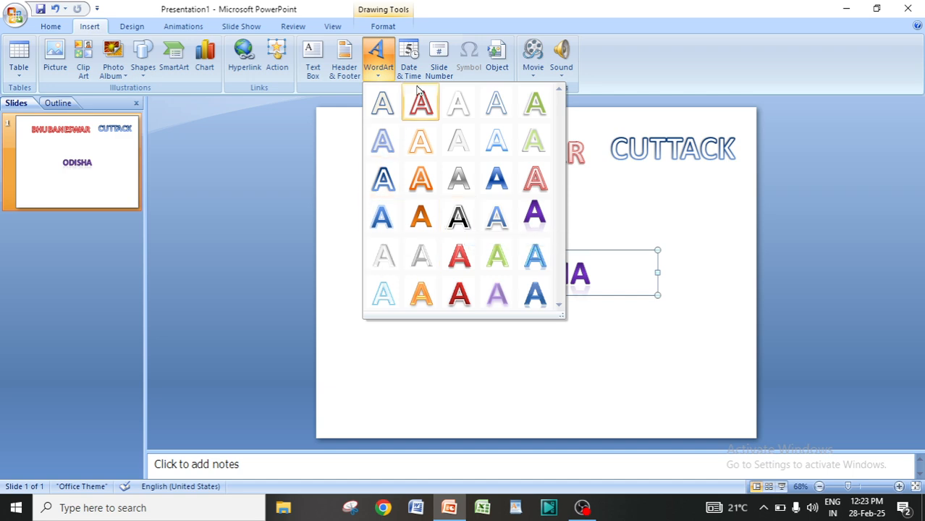
{"action": "left_click", "coordinate": [461, 220]}
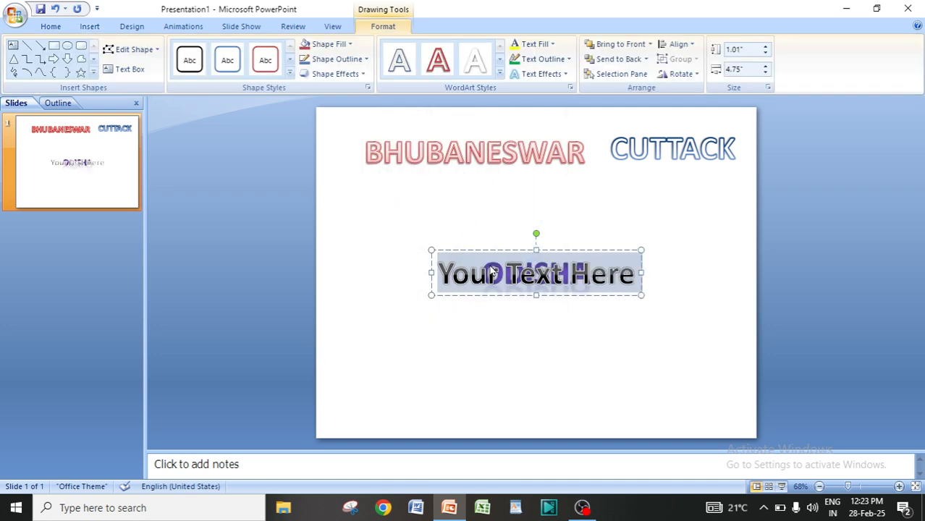
{"action": "left_click_drag", "start_coordinate": [489, 249], "coordinate": [495, 325]}
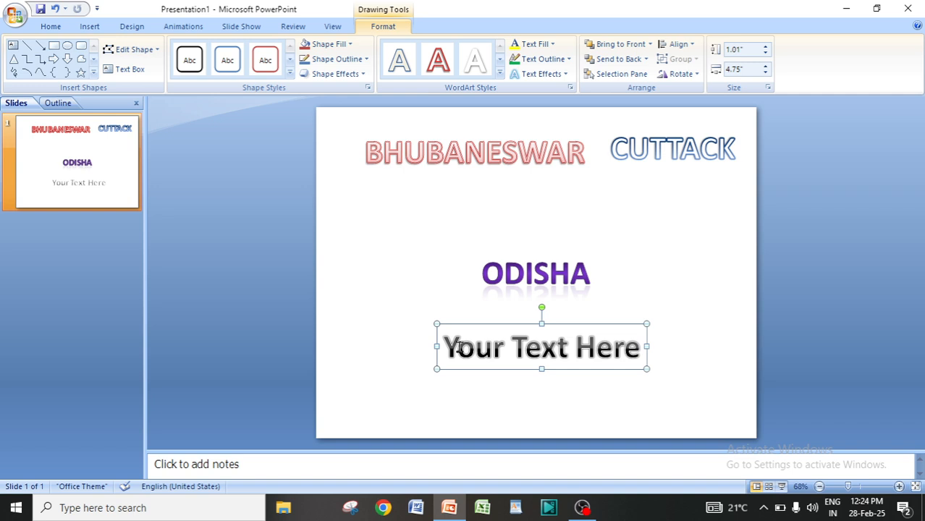
{"action": "type", "text": "M"}
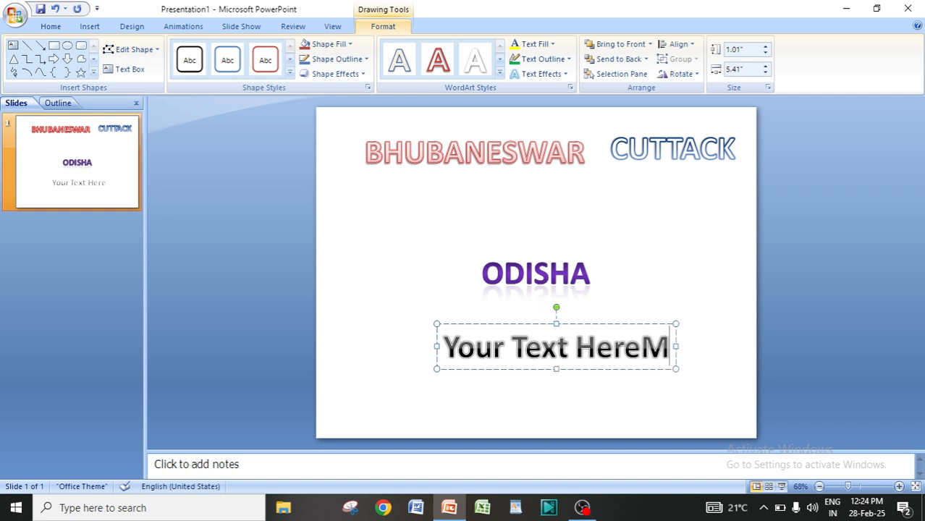
{"action": "key", "text": "BackSpace"}
{"action": "key", "text": "BackSpace"}
{"action": "key", "text": "BackSpace"}
{"action": "key", "text": "BackSpace"}
{"action": "key", "text": "BackSpace"}
{"action": "key", "text": "BackSpace"}
{"action": "key", "text": "BackSpace"}
{"action": "key", "text": "BackSpace"}
{"action": "key", "text": "BackSpace"}
{"action": "key", "text": "BackSpace"}
{"action": "key", "text": "BackSpace"}
{"action": "key", "text": "BackSpace"}
{"action": "key", "text": "BackSpace"}
{"action": "key", "text": "BackSpace"}
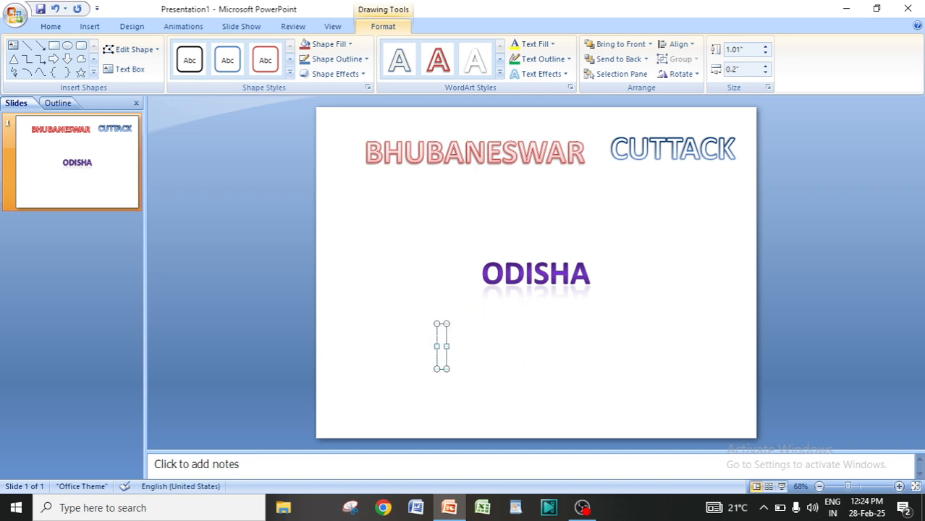
{"action": "type", "text": "MUMBAI"}
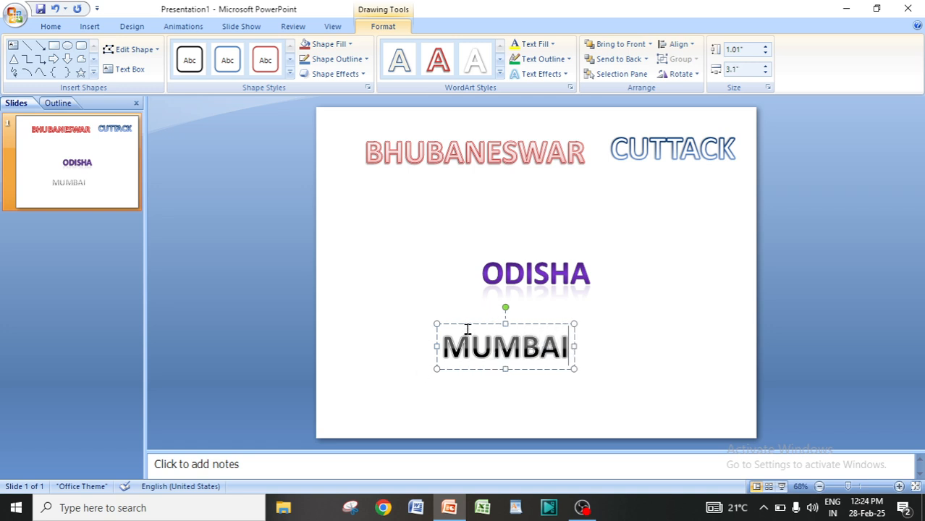
Move the MUMBAI WordArt to the slide's left side below BHUBANESWAR and deselect it.
{"action": "left_click_drag", "start_coordinate": [468, 328], "coordinate": [365, 207]}
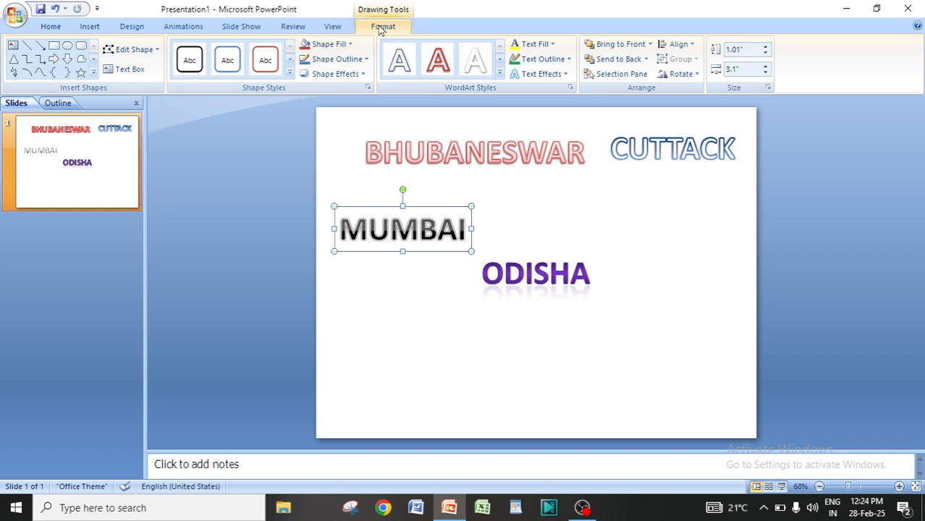
{"action": "left_click", "coordinate": [559, 231]}
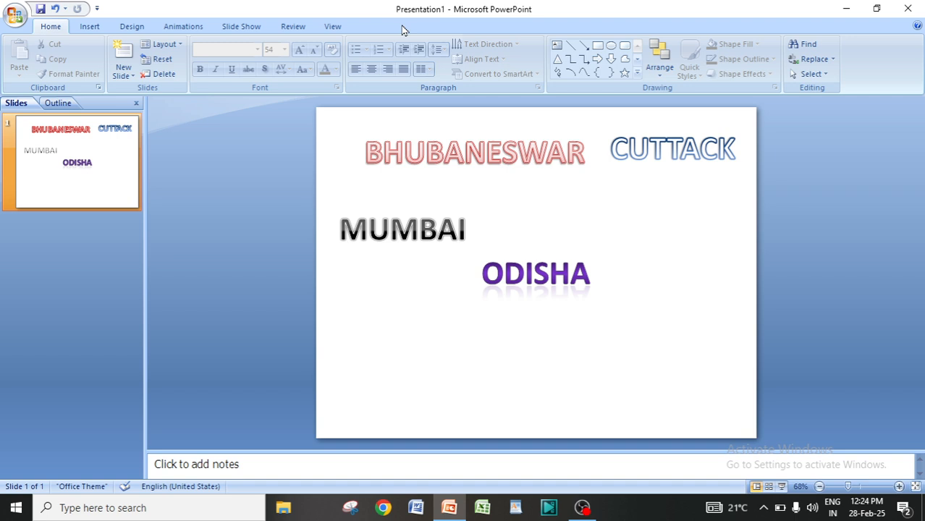
Move the ODISHA WordArt up beside MUMBAI, to its right.
{"action": "left_click", "coordinate": [395, 229]}
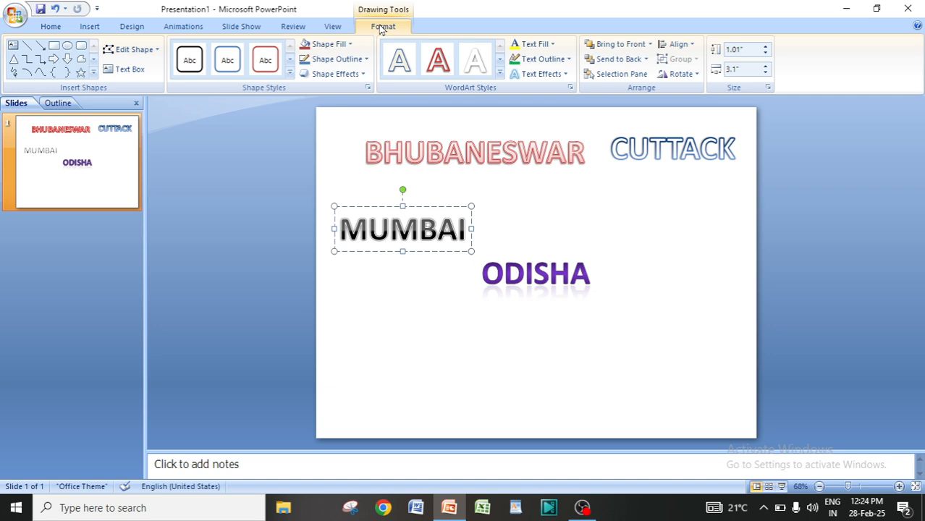
{"action": "left_click", "coordinate": [526, 277]}
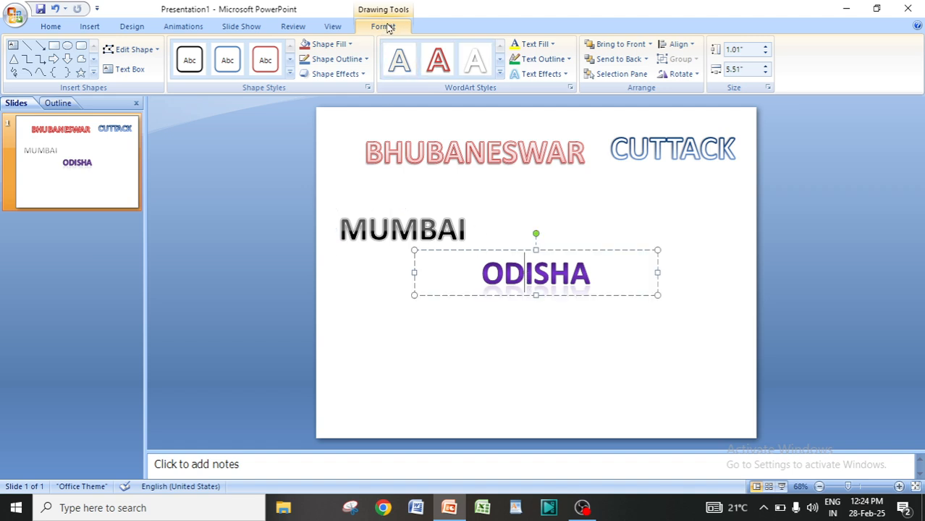
{"action": "left_click", "coordinate": [570, 214]}
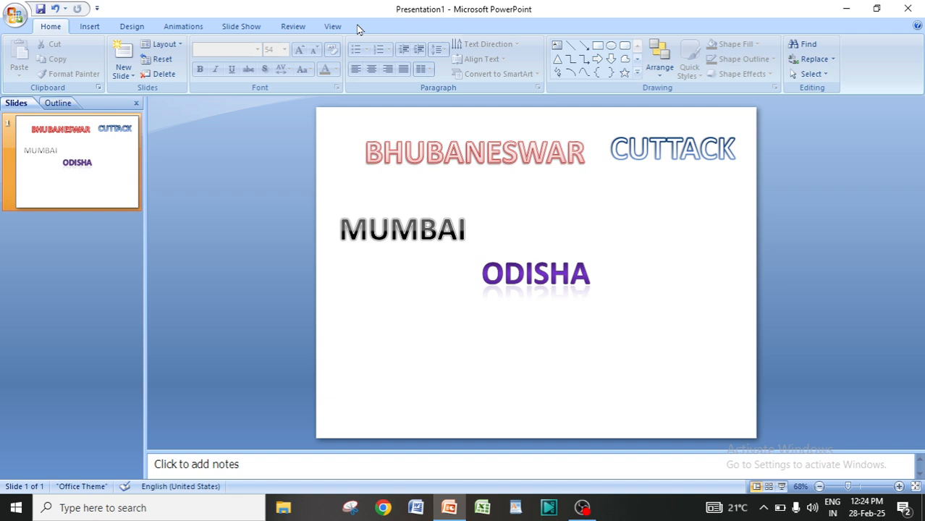
{"action": "left_click", "coordinate": [387, 230]}
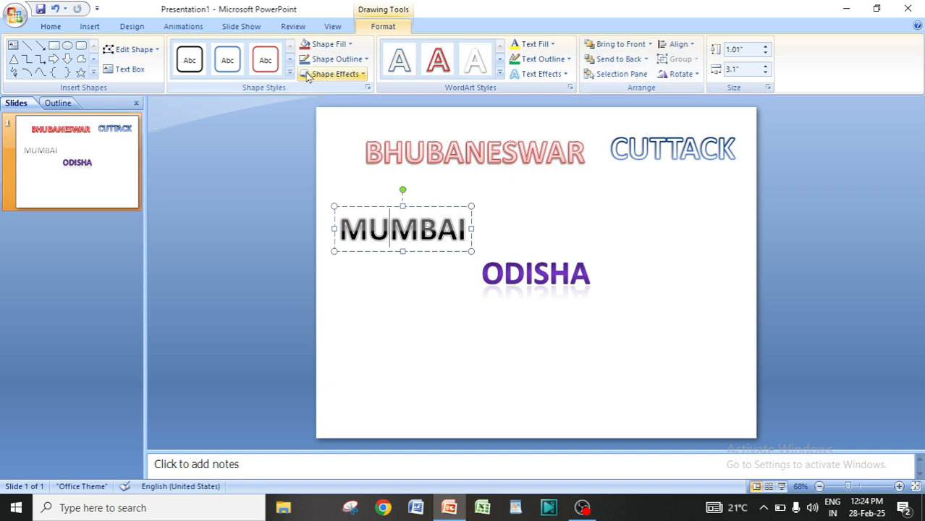
{"action": "left_click", "coordinate": [526, 276]}
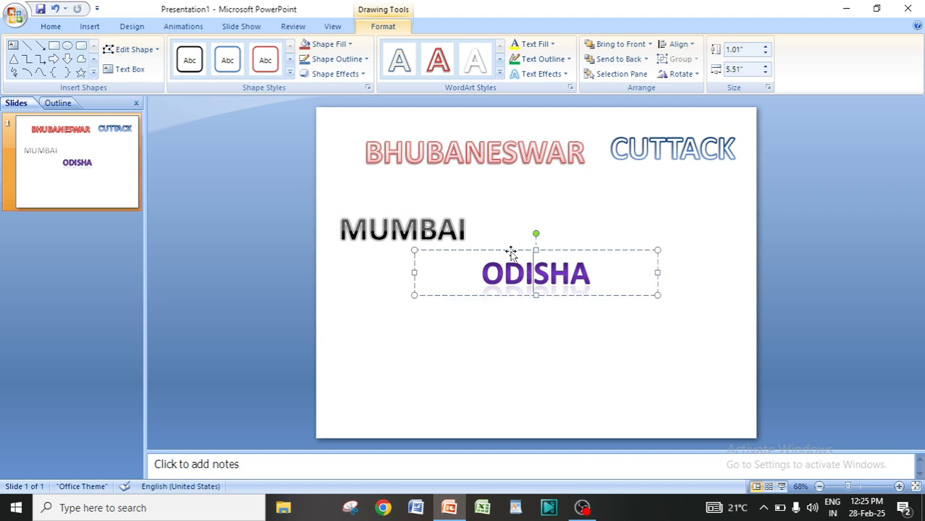
{"action": "left_click_drag", "start_coordinate": [511, 252], "coordinate": [567, 197]}
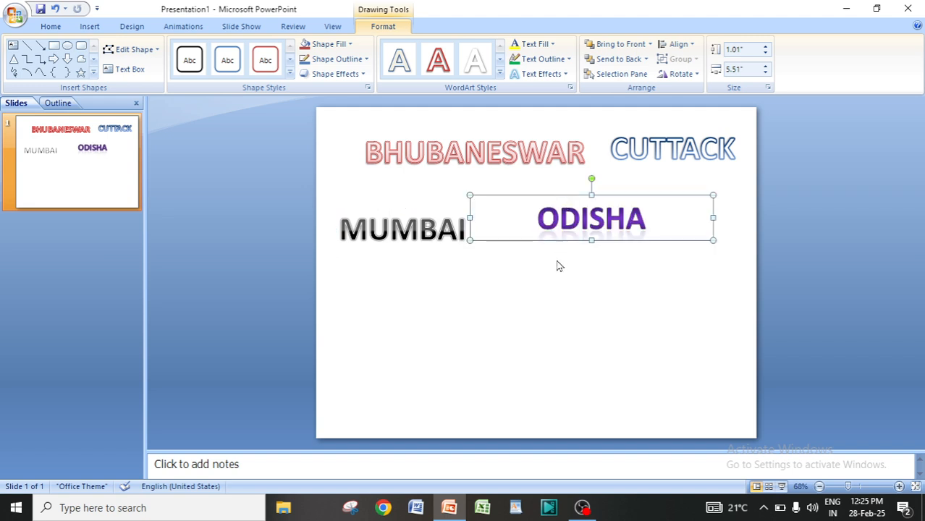
Apply the Light 1 Outline, Colored Fill - Dark shape style to the ODISHA WordArt.
{"action": "left_click", "coordinate": [532, 278]}
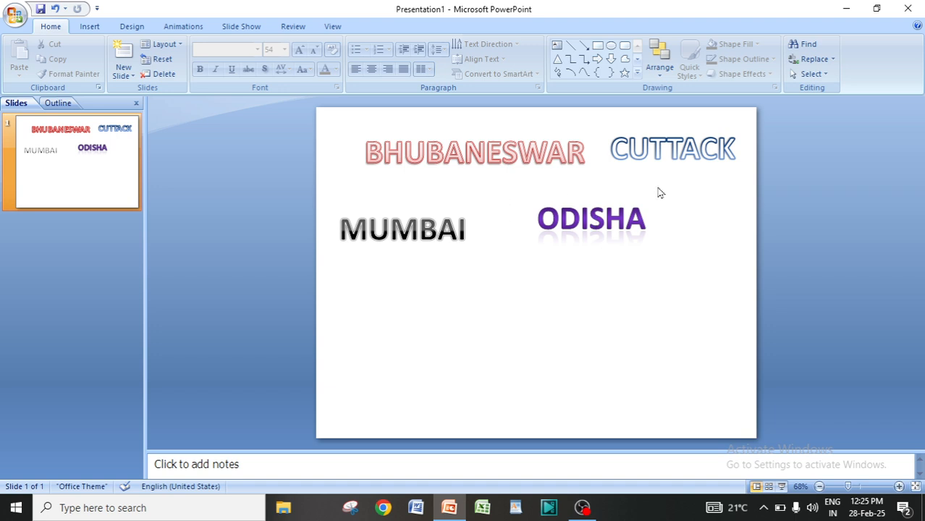
{"action": "left_click", "coordinate": [588, 222]}
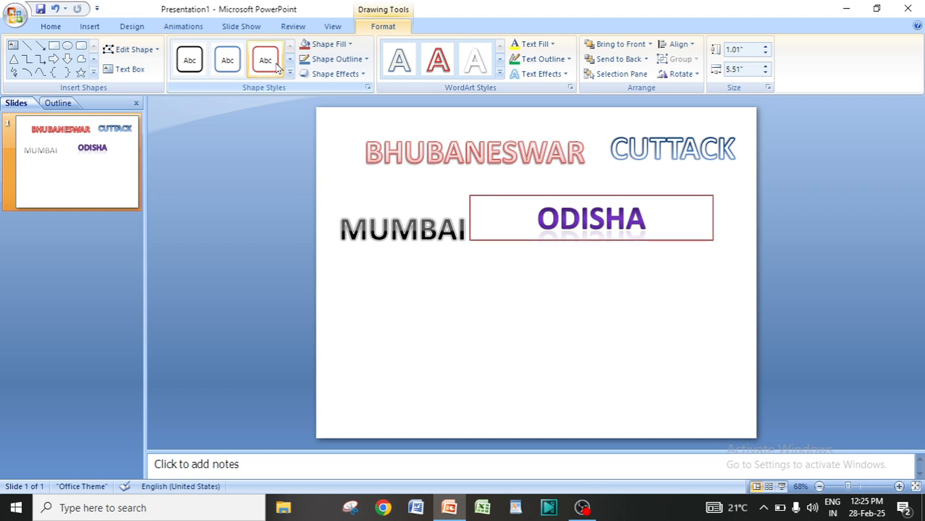
{"action": "left_click", "coordinate": [536, 219]}
{"action": "key", "text": "shift+Right"}
{"action": "key", "text": "shift+Right"}
{"action": "key", "text": "shift+Right"}
{"action": "key", "text": "shift+Right"}
{"action": "key", "text": "shift+Right"}
{"action": "key", "text": "shift+Right"}
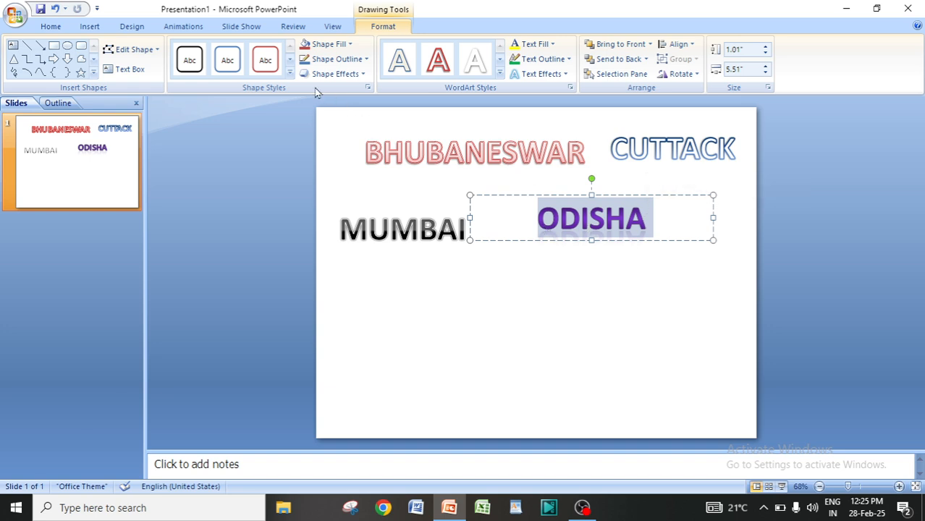
{"action": "left_click", "coordinate": [289, 74]}
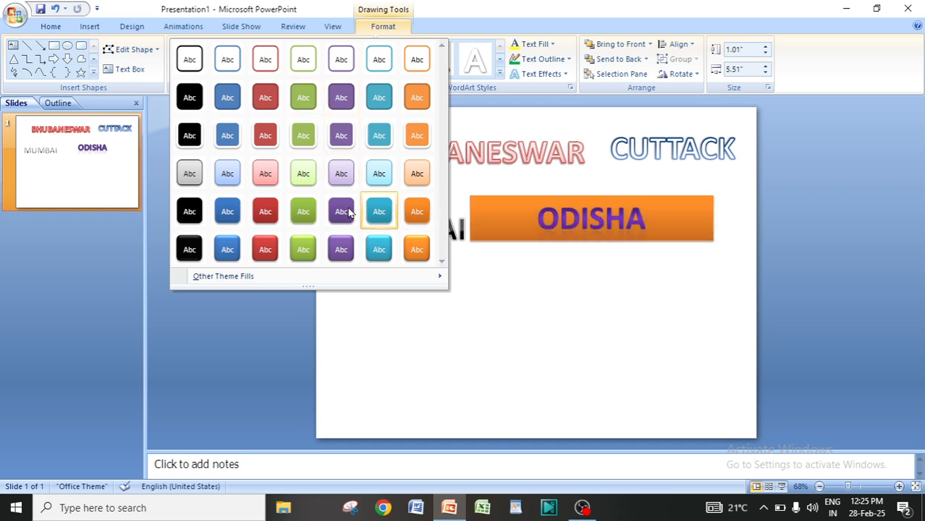
{"action": "left_click", "coordinate": [191, 138]}
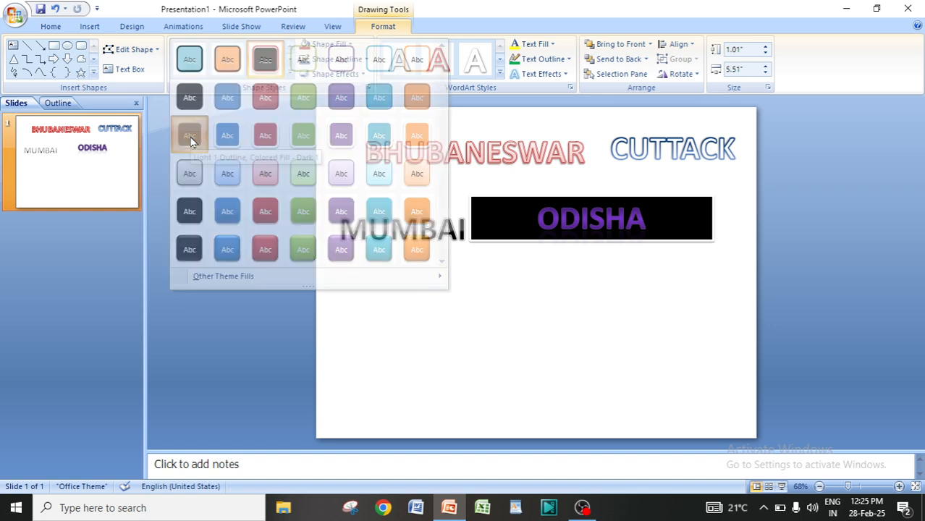
Move the ODISHA WordArt down below MUMBAI and widen its box to 6.42 inches.
{"action": "left_click_drag", "start_coordinate": [518, 201], "coordinate": [472, 279]}
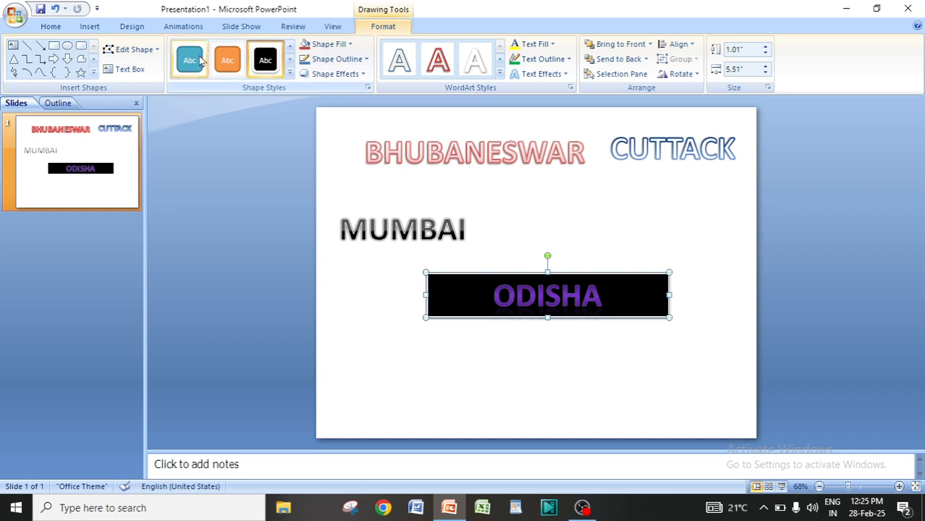
{"action": "left_click", "coordinate": [290, 73]}
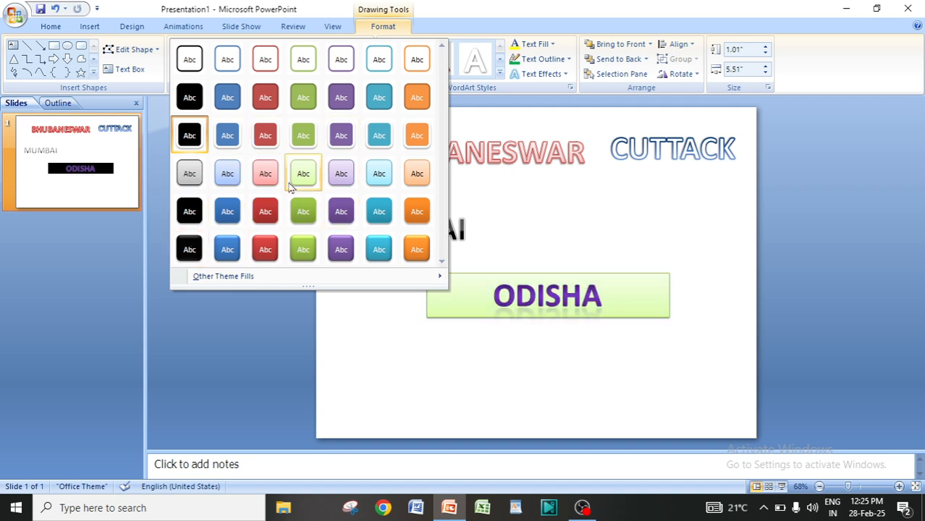
{"action": "left_click", "coordinate": [534, 223]}
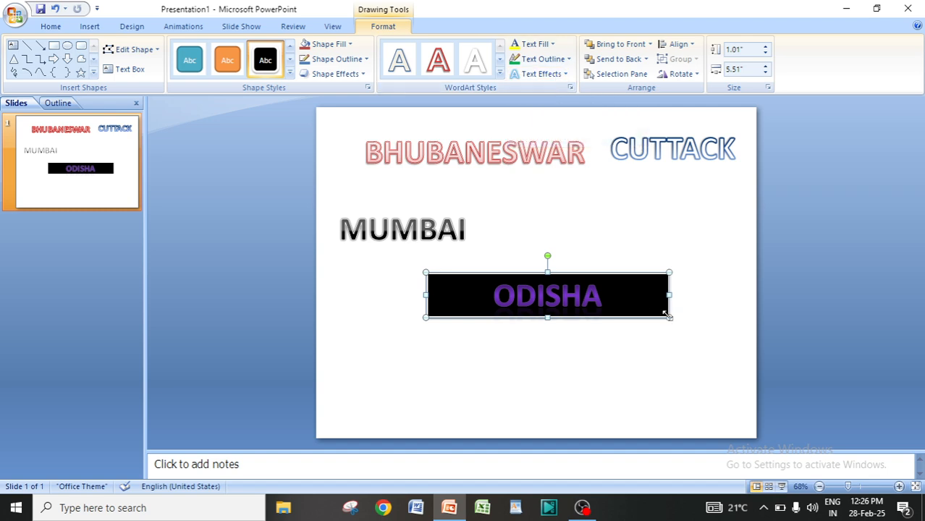
{"action": "left_click_drag", "start_coordinate": [669, 318], "coordinate": [709, 318]}
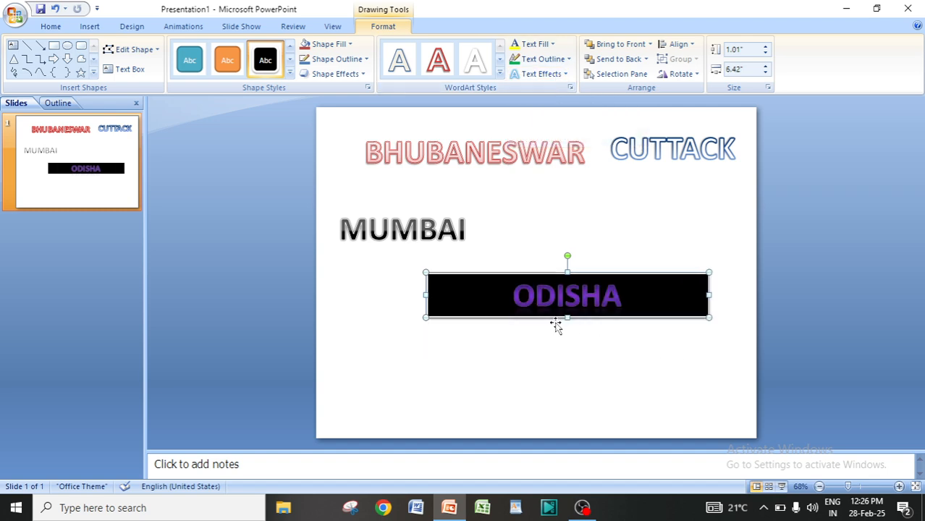
Select the ODISHA text and set its text fill to red.
{"action": "left_click", "coordinate": [516, 298]}
{"action": "left_click_drag", "start_coordinate": [518, 294], "coordinate": [640, 293]}
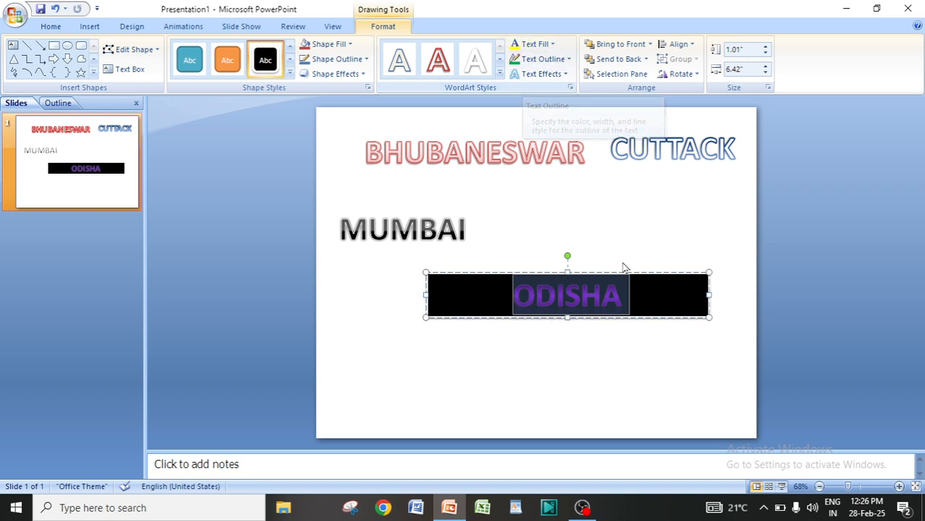
{"action": "left_click", "coordinate": [536, 46]}
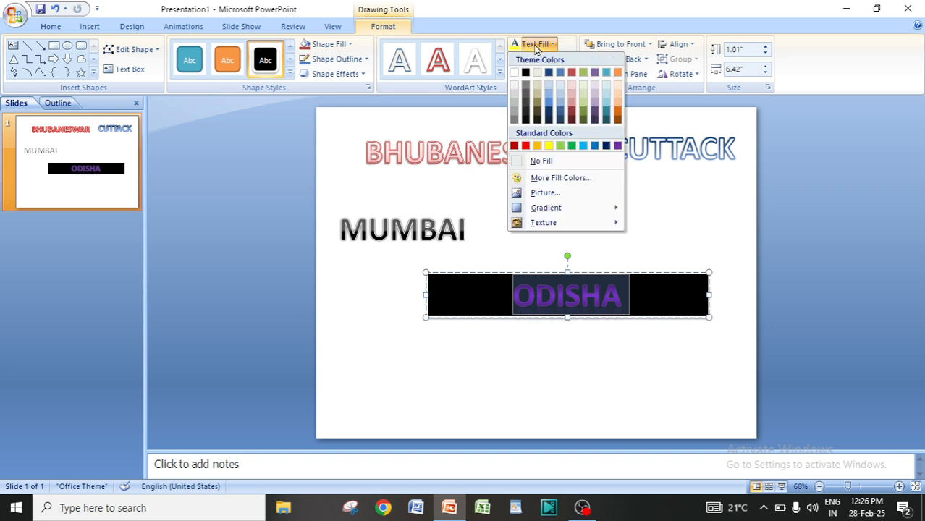
{"action": "left_click", "coordinate": [527, 146]}
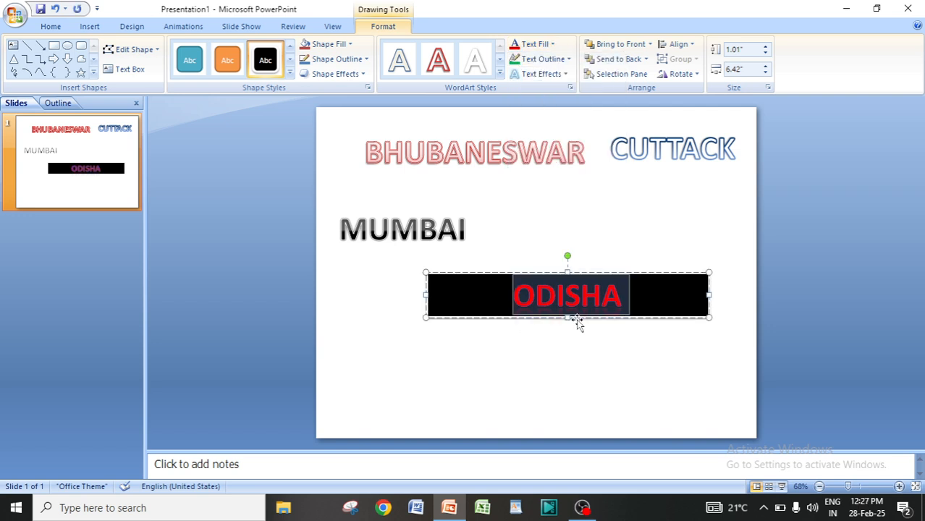
{"action": "key", "text": "Escape"}
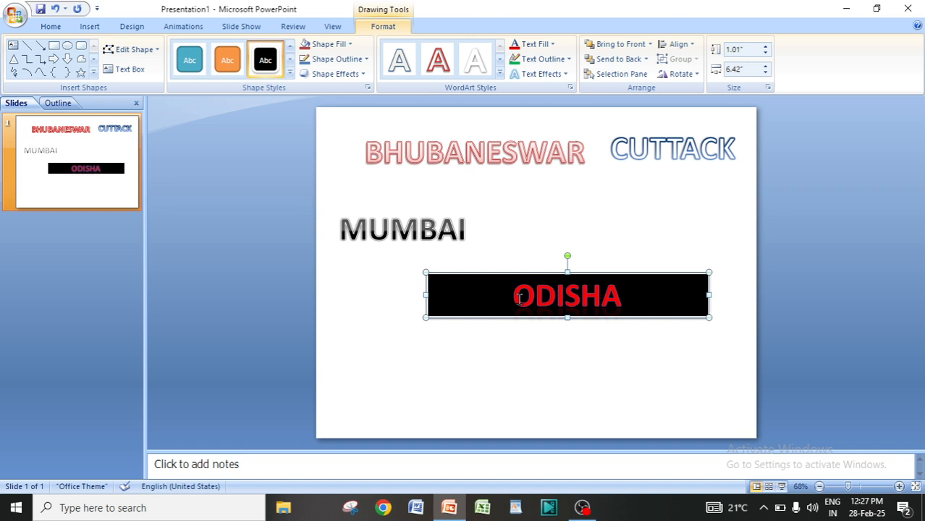
Set the ODISHA text's font size to 96.
{"action": "left_click_drag", "start_coordinate": [519, 299], "coordinate": [629, 294]}
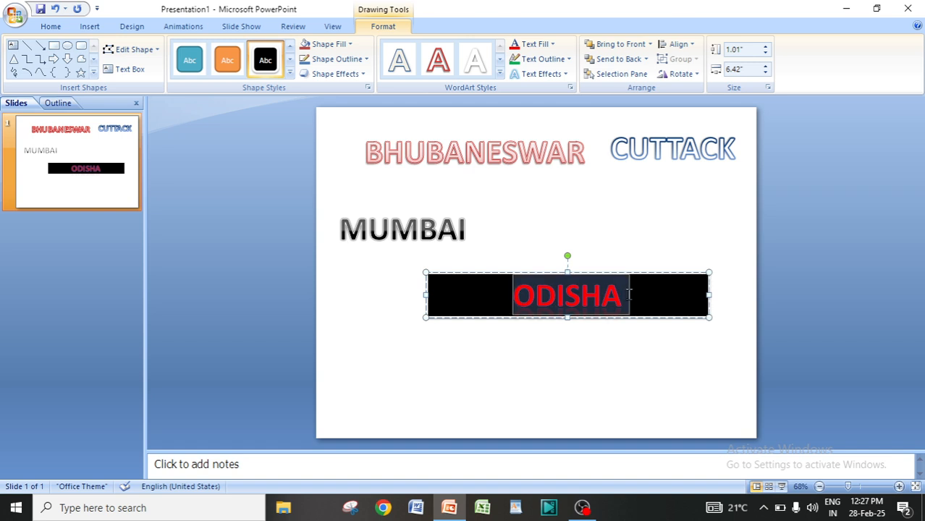
{"action": "left_click", "coordinate": [51, 27]}
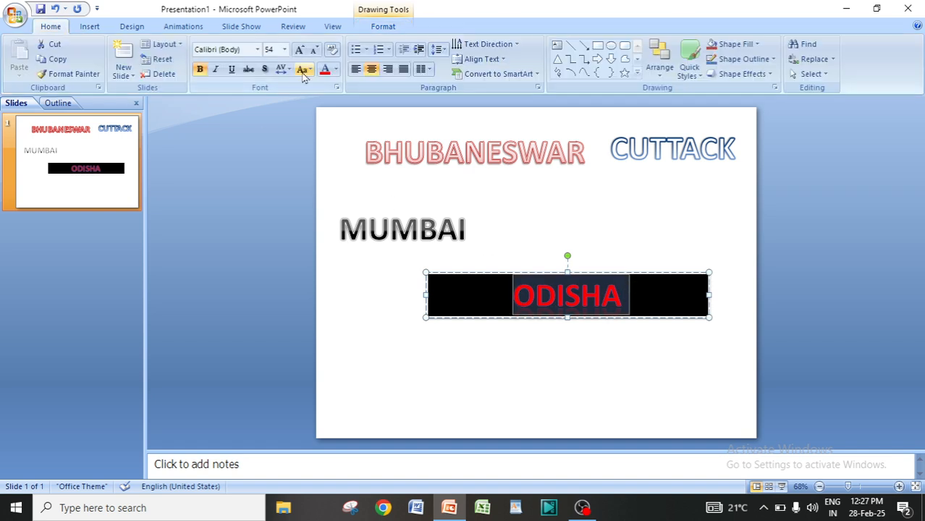
{"action": "left_click", "coordinate": [285, 49]}
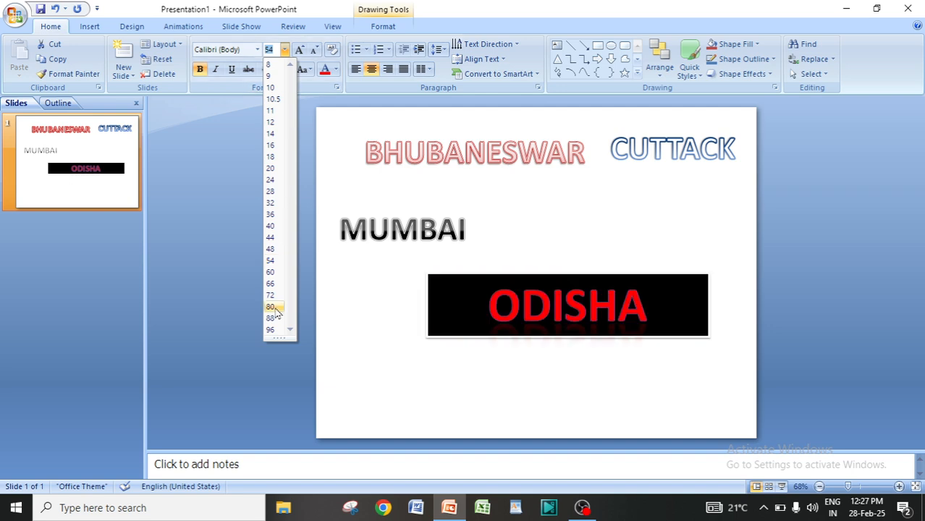
{"action": "left_click", "coordinate": [271, 330]}
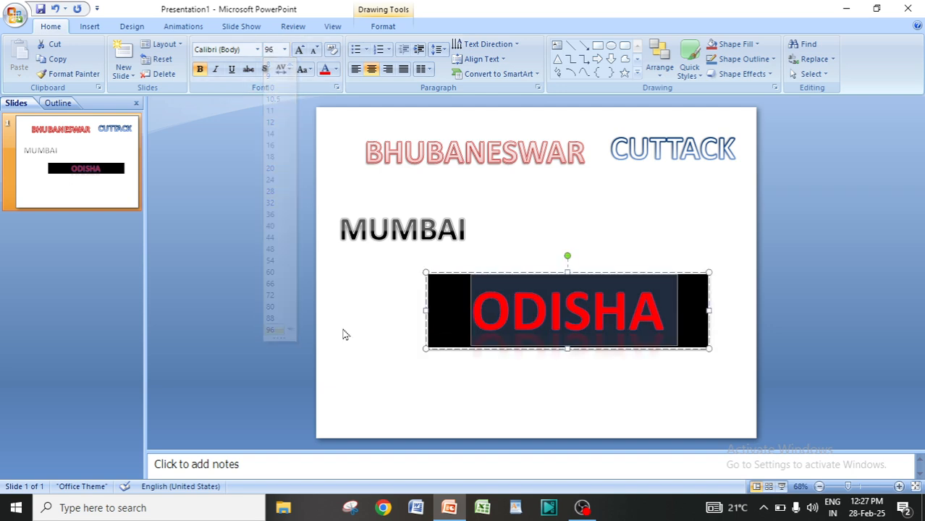
{"action": "key", "text": "Escape"}
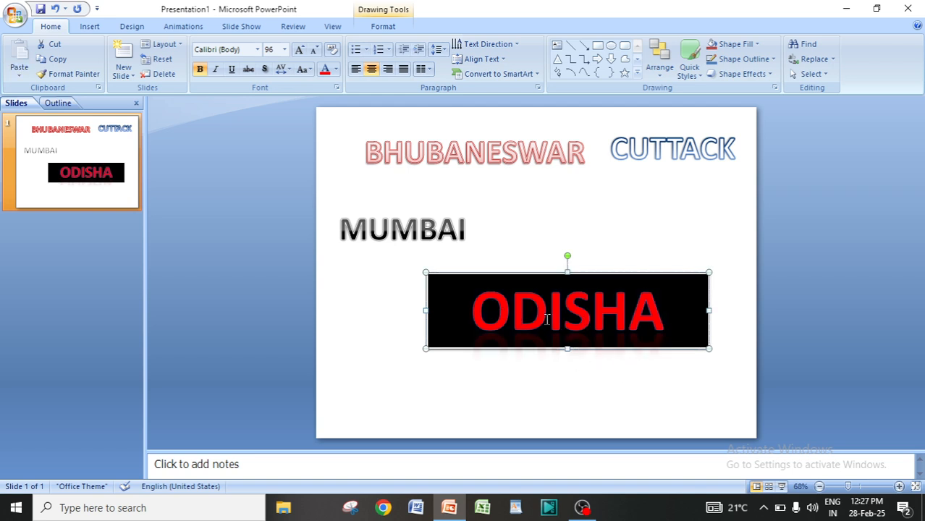
Change the ODISHA text fill to yellow.
{"action": "left_click_drag", "start_coordinate": [471, 311], "coordinate": [672, 325]}
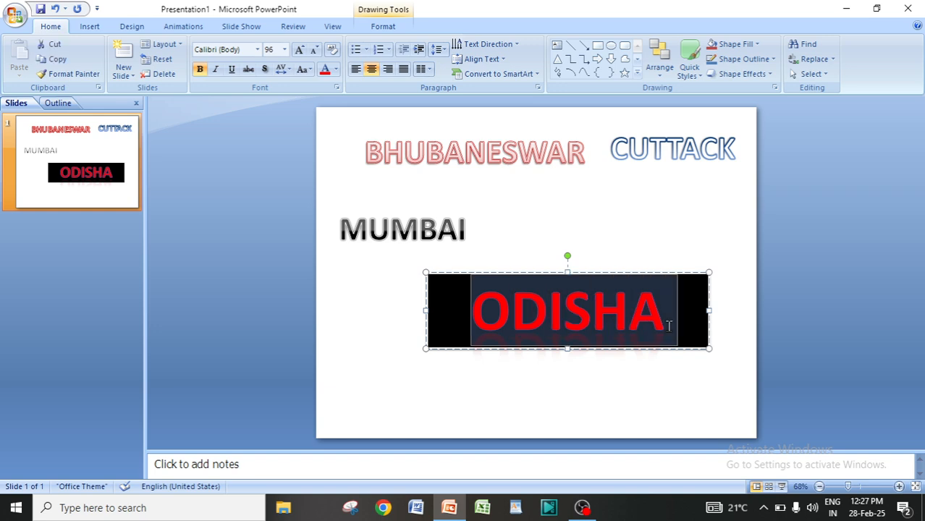
{"action": "left_click", "coordinate": [381, 27]}
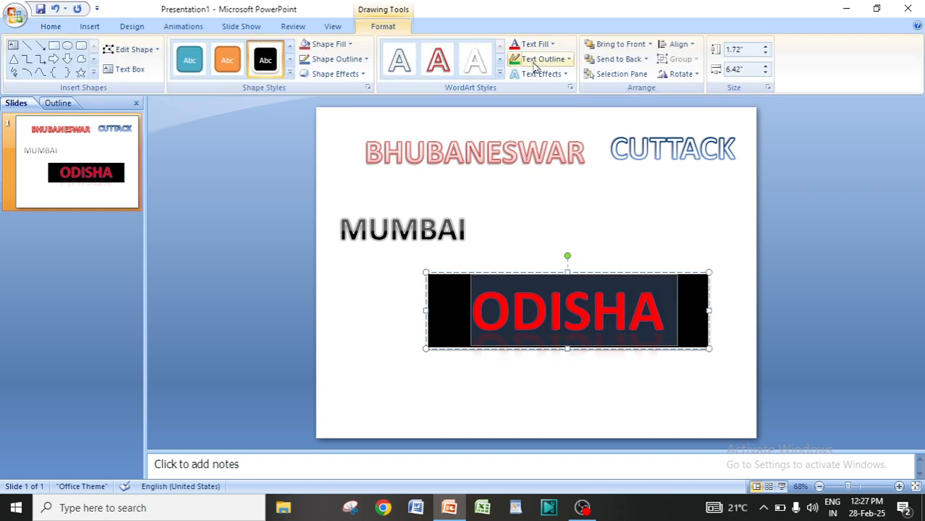
{"action": "left_click", "coordinate": [536, 45]}
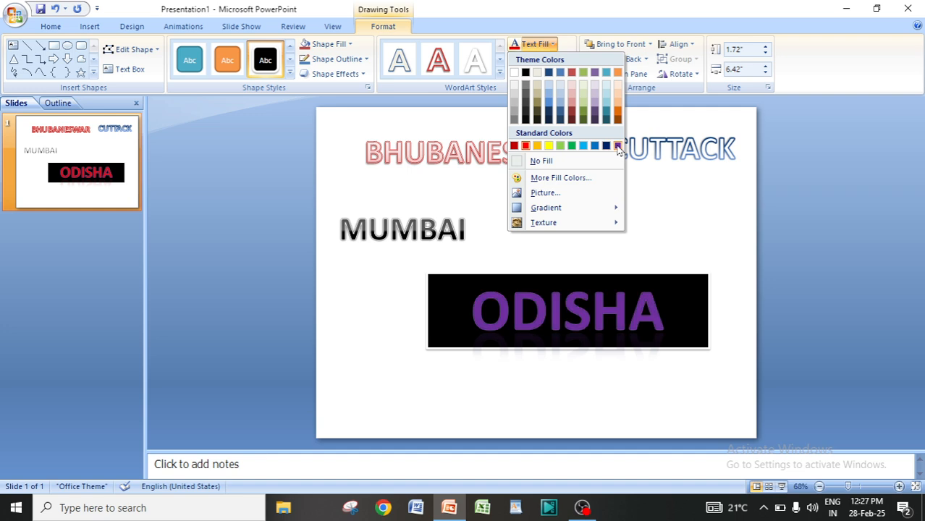
{"action": "left_click", "coordinate": [548, 145]}
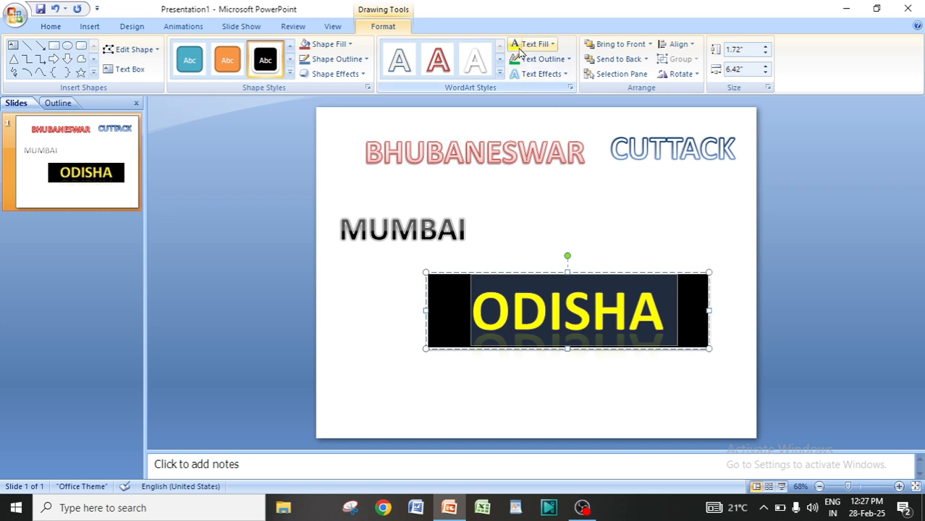
Apply a pink text fill to ODISHA from the standard colour hexagon of More Fill Colors.
{"action": "left_click", "coordinate": [547, 46]}
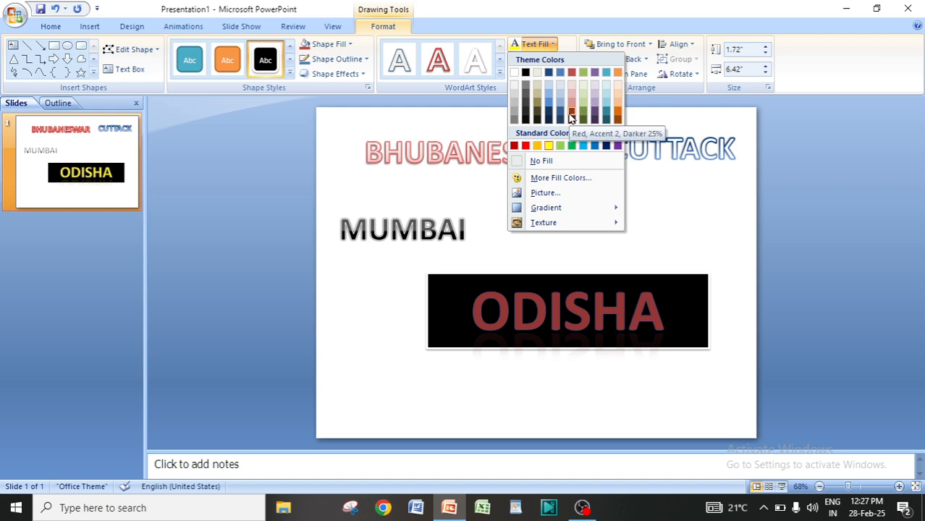
{"action": "left_click", "coordinate": [562, 178]}
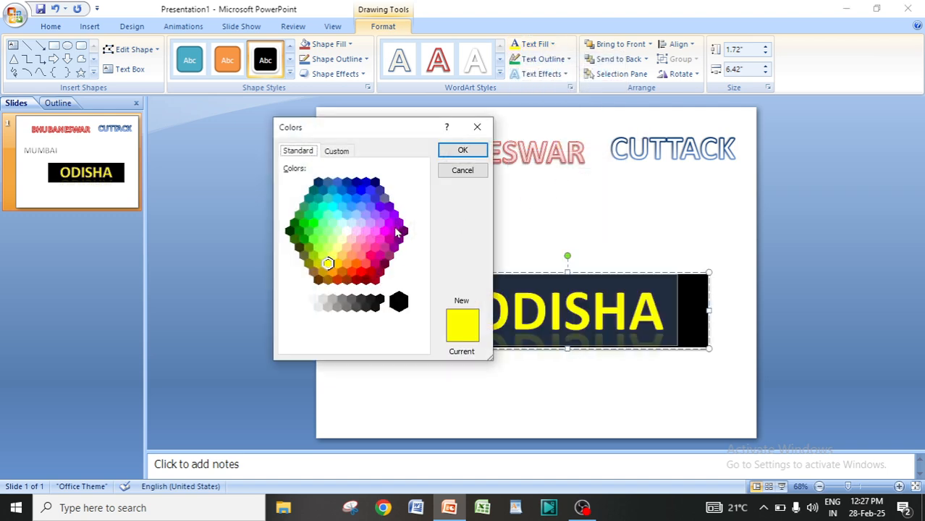
{"action": "left_click", "coordinate": [370, 256]}
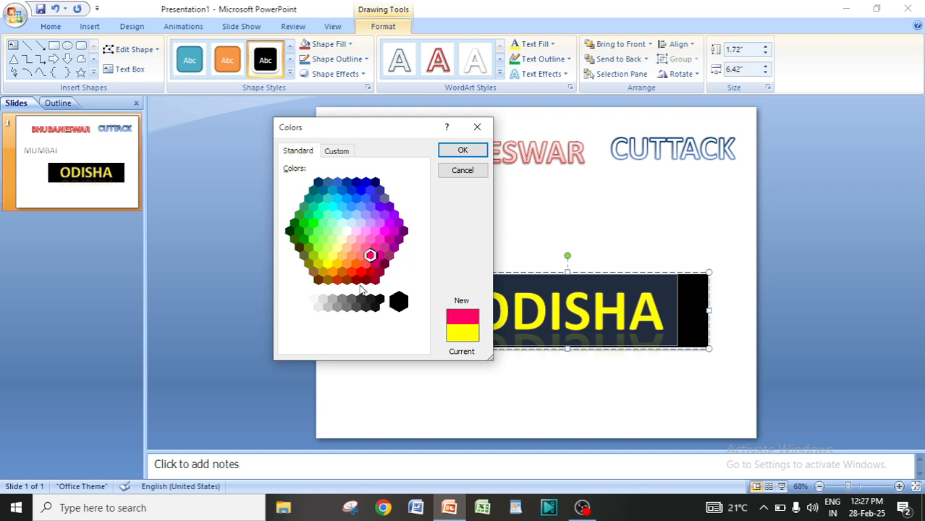
{"action": "left_click", "coordinate": [463, 151]}
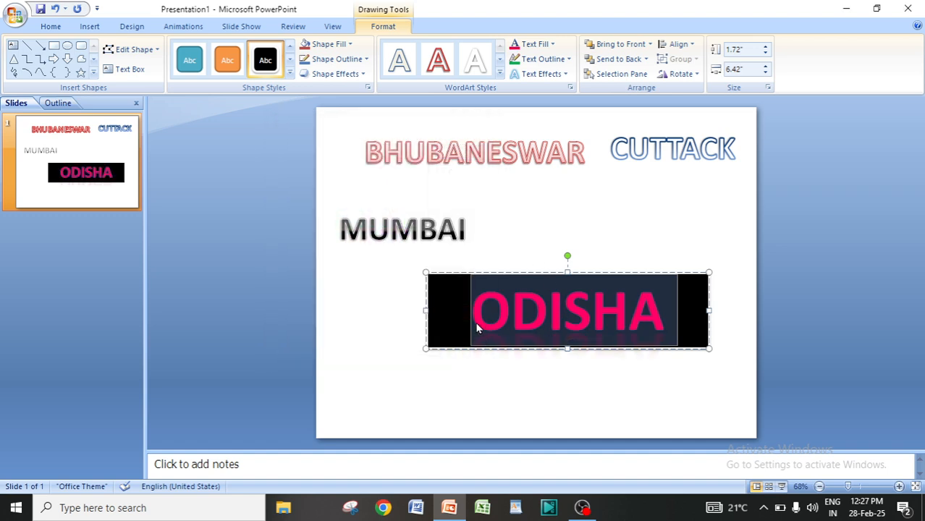
Set the ODISHA text fill to a custom cyan colour, RGB 11, 210, 215.
{"action": "left_click", "coordinate": [551, 45]}
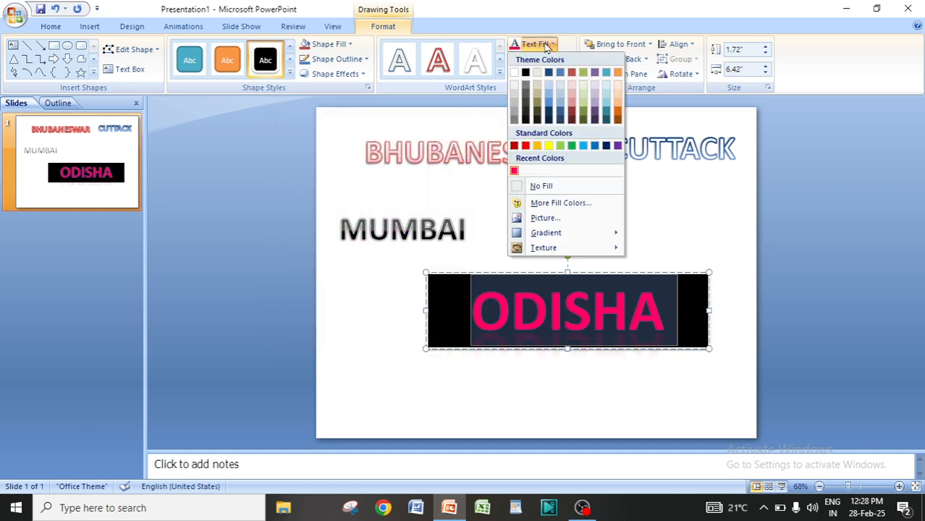
{"action": "left_click", "coordinate": [545, 202]}
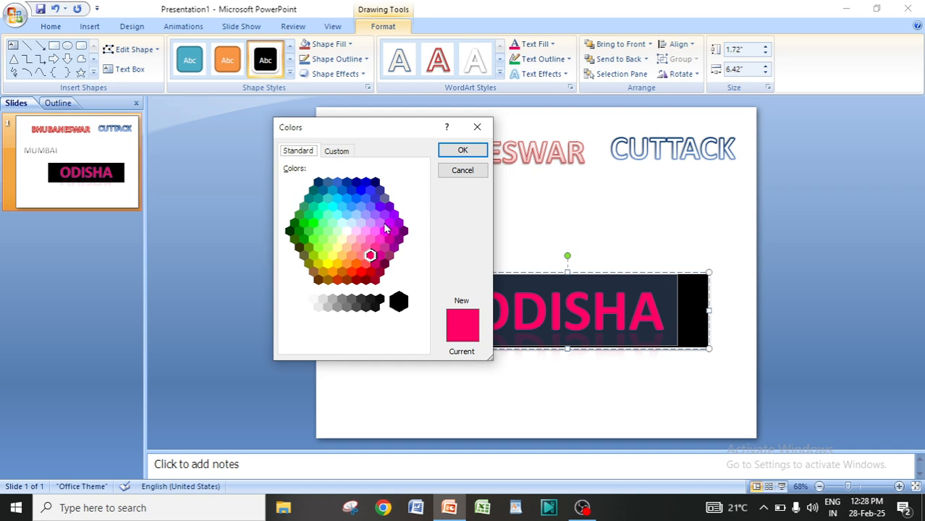
{"action": "left_click", "coordinate": [337, 152]}
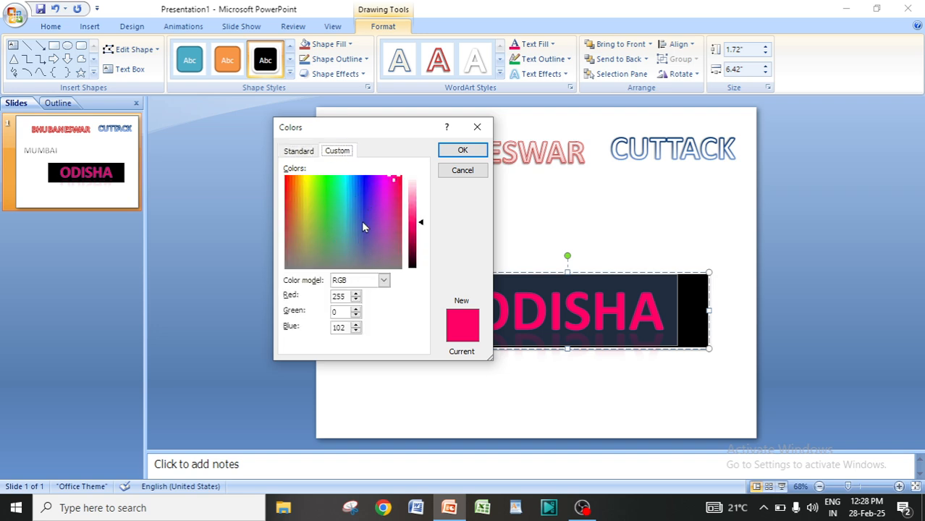
{"action": "left_click_drag", "start_coordinate": [349, 225], "coordinate": [343, 184]}
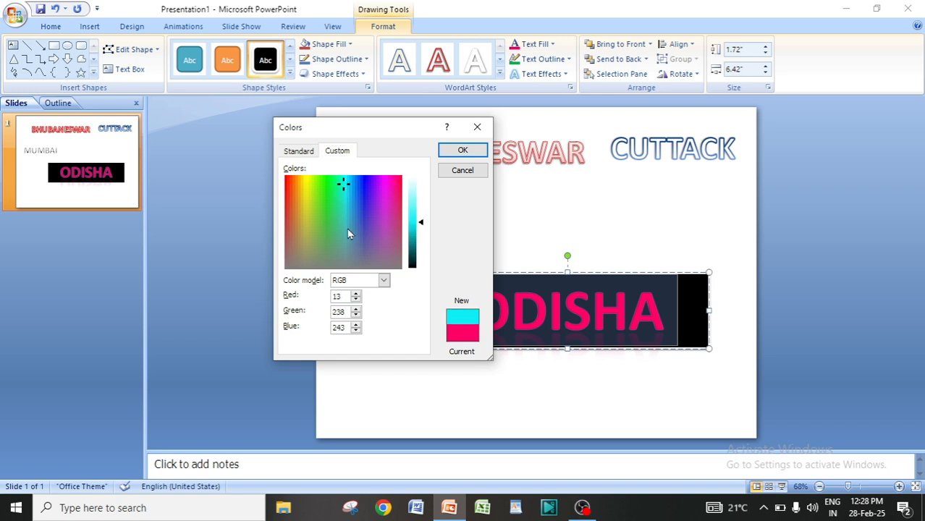
{"action": "mouse_move", "coordinate": [422, 227]}
{"action": "left_mouse_down"}
{"action": "mouse_move", "coordinate": [421, 256]}
{"action": "mouse_move", "coordinate": [424, 214]}
{"action": "mouse_move", "coordinate": [425, 236]}
{"action": "mouse_move", "coordinate": [425, 228]}
{"action": "left_mouse_up"}
{"action": "left_click", "coordinate": [423, 228]}
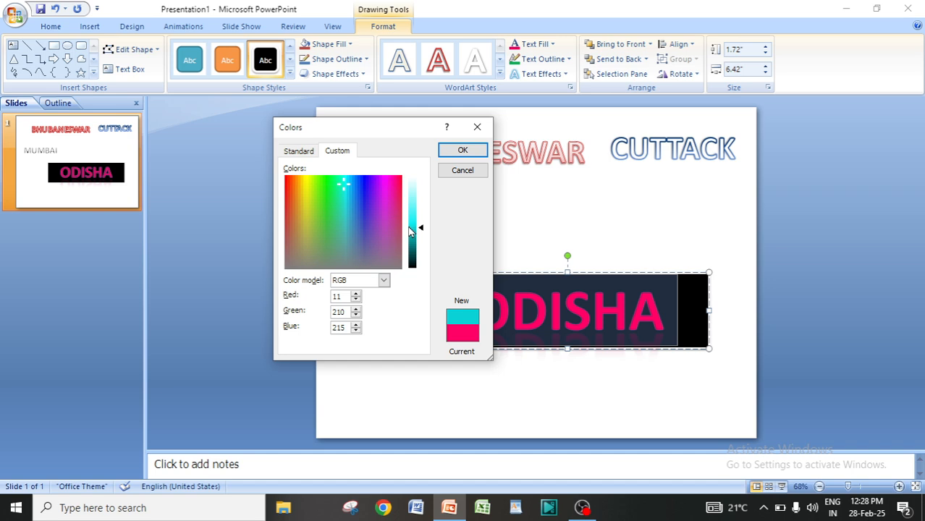
{"action": "left_click", "coordinate": [462, 152]}
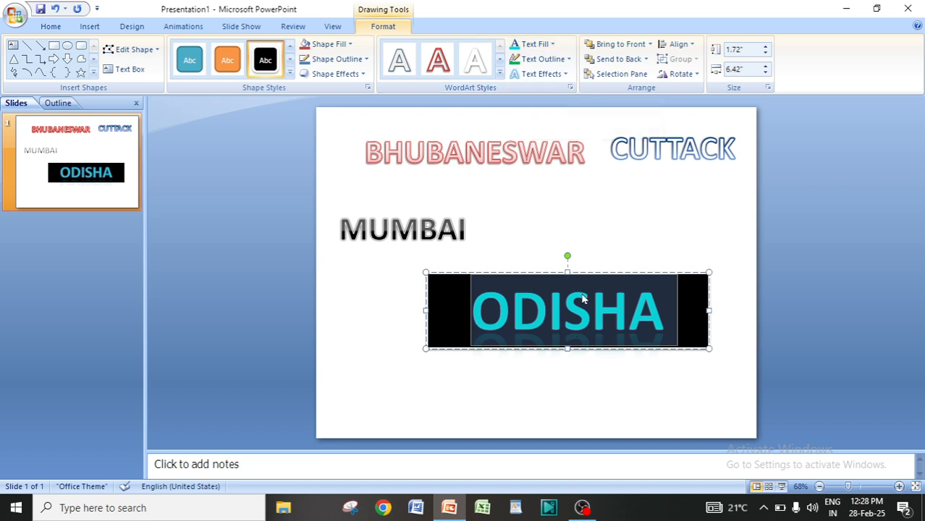
Change the ODISHA text fill to red, then remove the text fill entirely with No Fill.
{"action": "left_click", "coordinate": [551, 45]}
{"action": "left_click", "coordinate": [526, 143]}
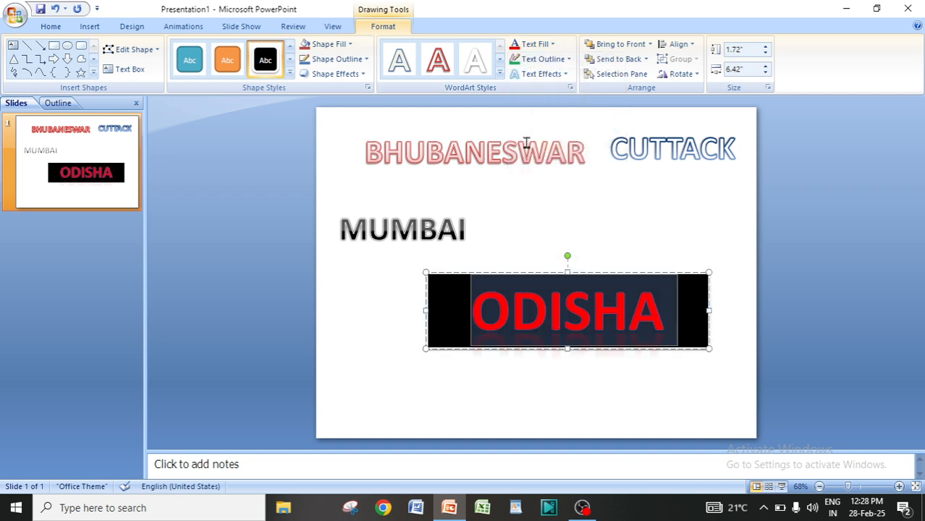
{"action": "left_click", "coordinate": [552, 45]}
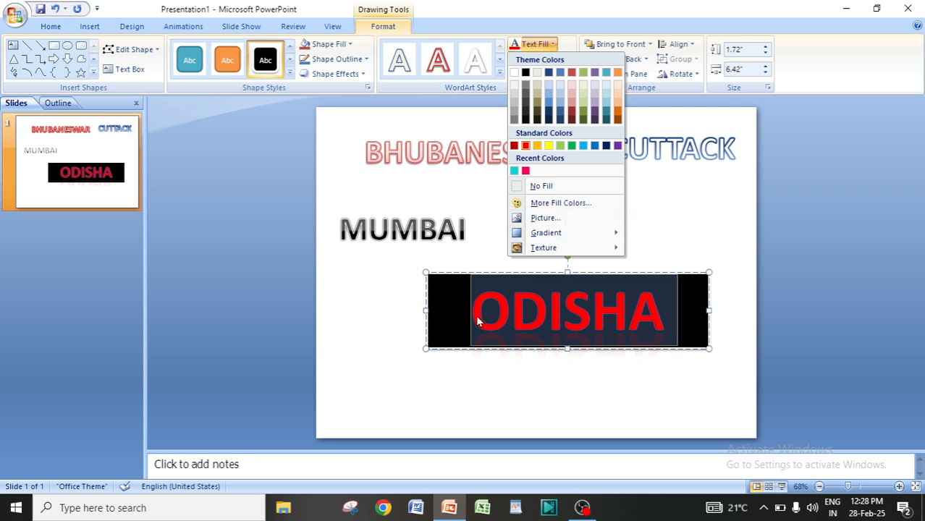
{"action": "left_click", "coordinate": [541, 186]}
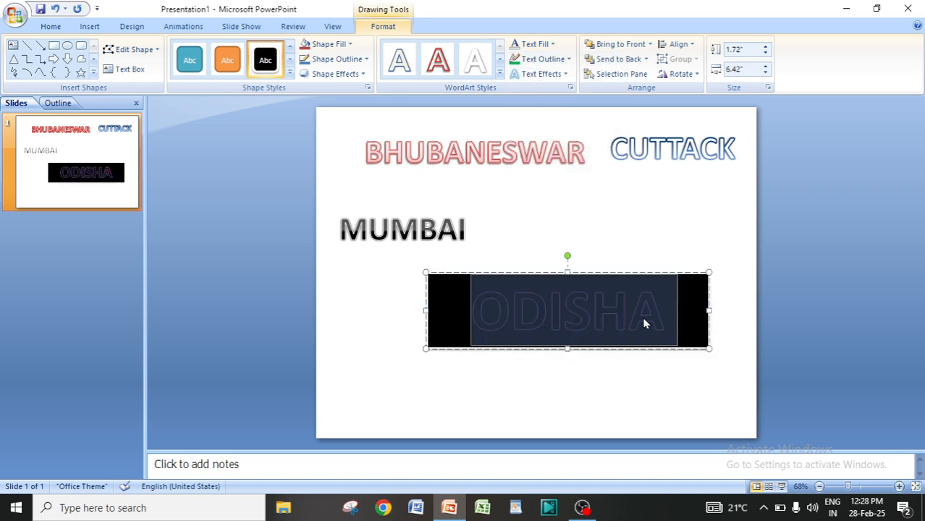
Set the ODISHA text fill to the standard red colour.
{"action": "left_click", "coordinate": [551, 44]}
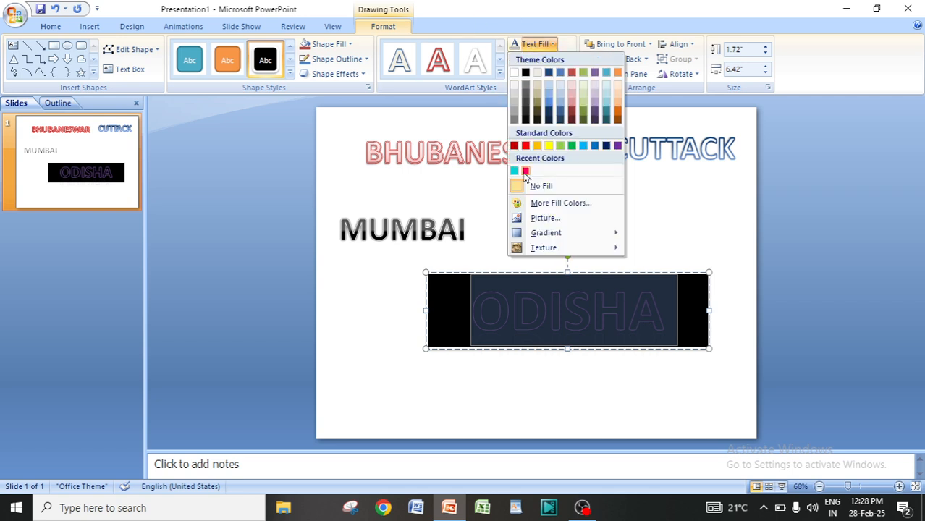
{"action": "left_click", "coordinate": [525, 146]}
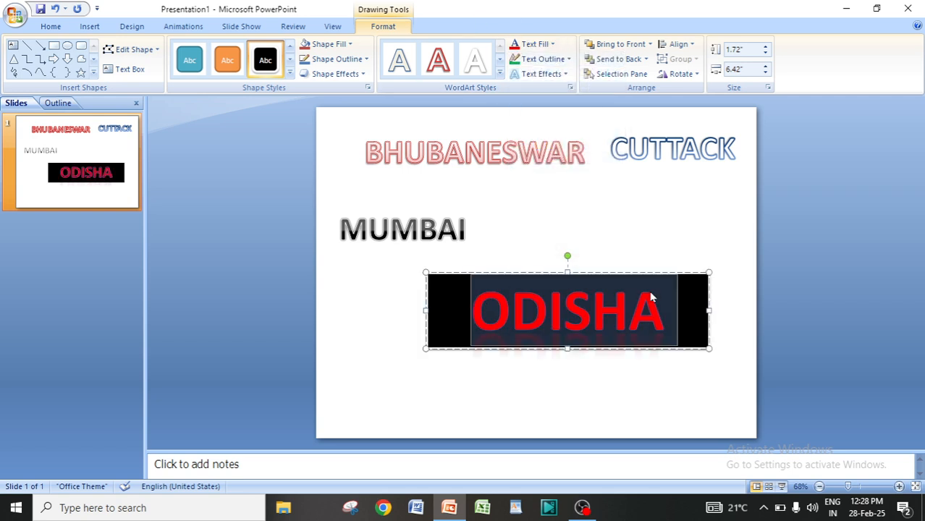
Fill the ODISHA text with picture 84 from the Downloads folder.
{"action": "left_click", "coordinate": [540, 45]}
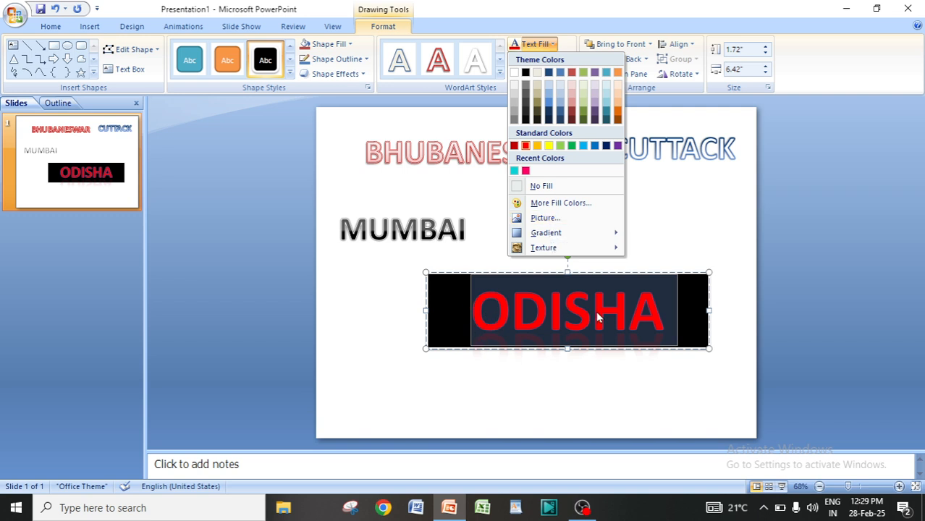
{"action": "left_click", "coordinate": [549, 219]}
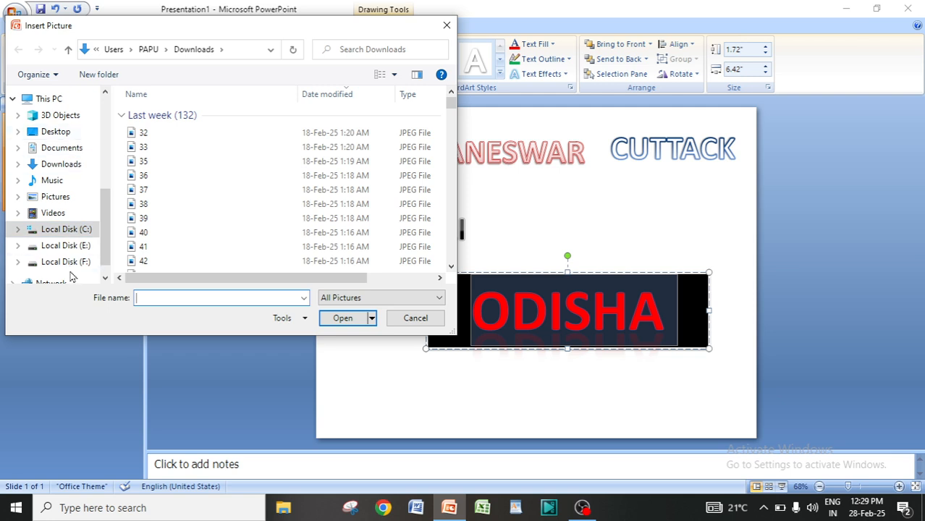
{"action": "left_click", "coordinate": [61, 167]}
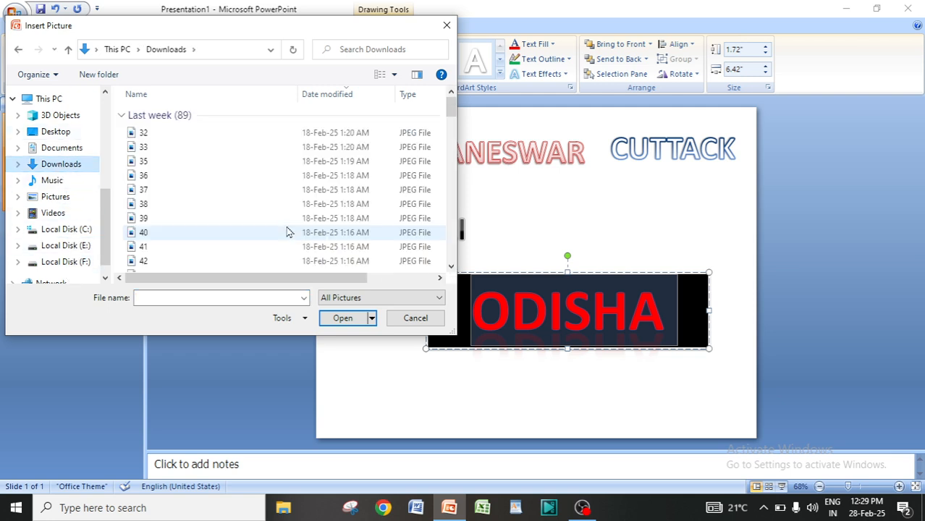
{"action": "scroll", "coordinate": [224, 203], "scroll_direction": "down", "scroll_amount": 4}
{"action": "scroll", "coordinate": [224, 202], "scroll_direction": "down", "scroll_amount": 11}
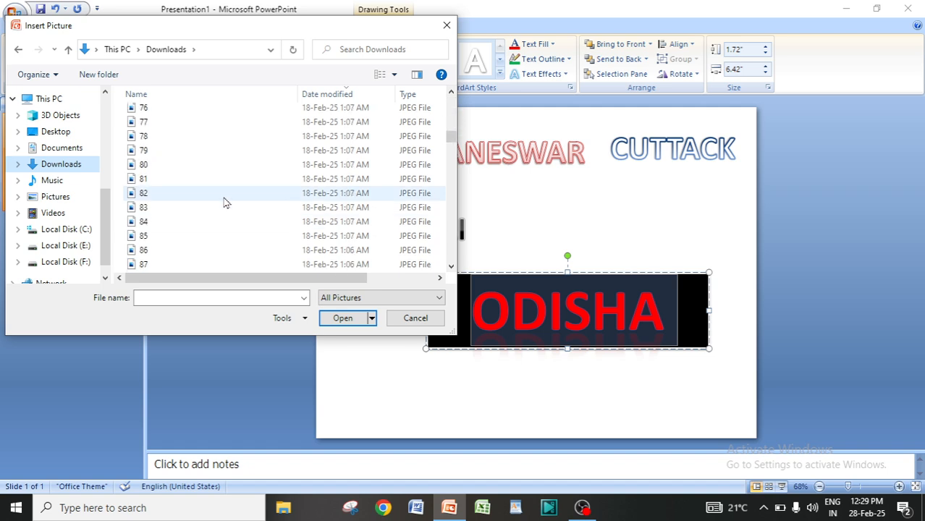
{"action": "left_click", "coordinate": [159, 223]}
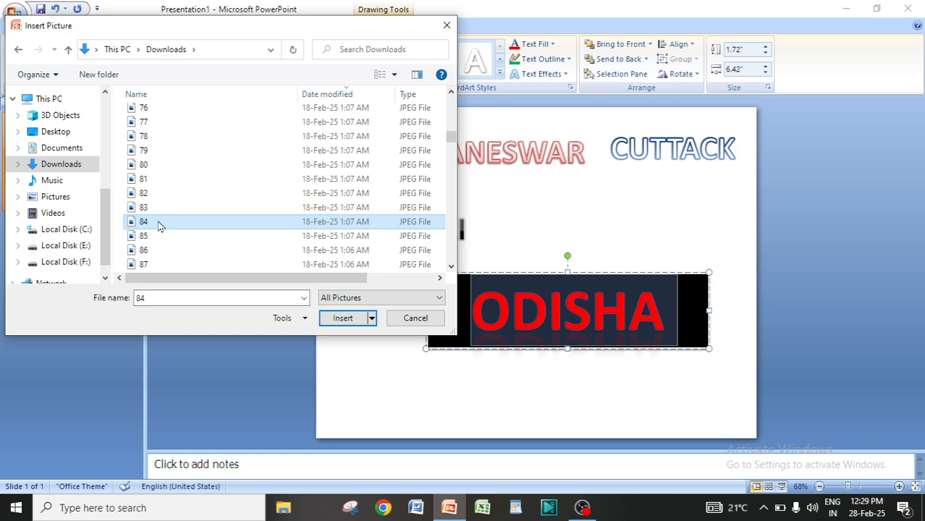
{"action": "left_click", "coordinate": [346, 318]}
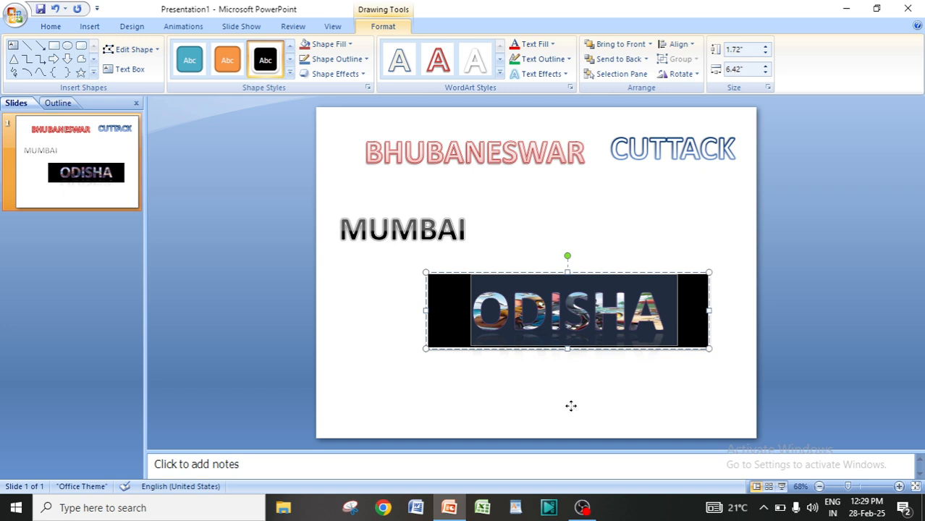
{"action": "key", "text": "Escape"}
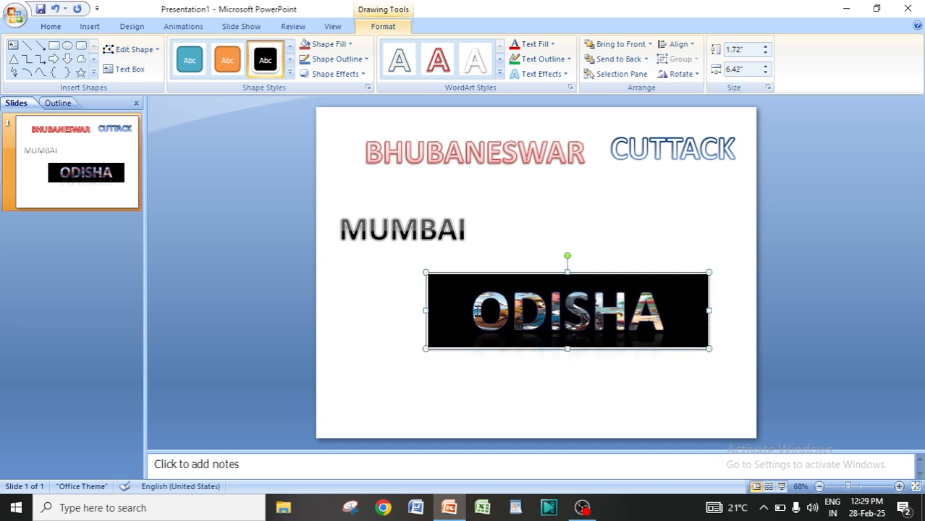
Select the ODISHA text and fill it with picture 105 from the Downloads folder.
{"action": "left_click", "coordinate": [476, 309]}
{"action": "left_click_drag", "start_coordinate": [472, 311], "coordinate": [661, 313]}
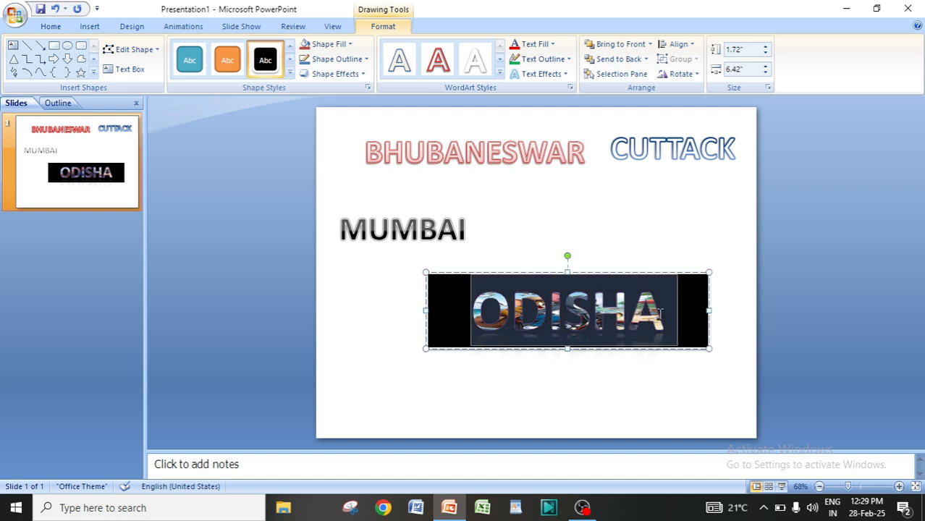
{"action": "left_click", "coordinate": [547, 45]}
{"action": "left_click", "coordinate": [549, 218]}
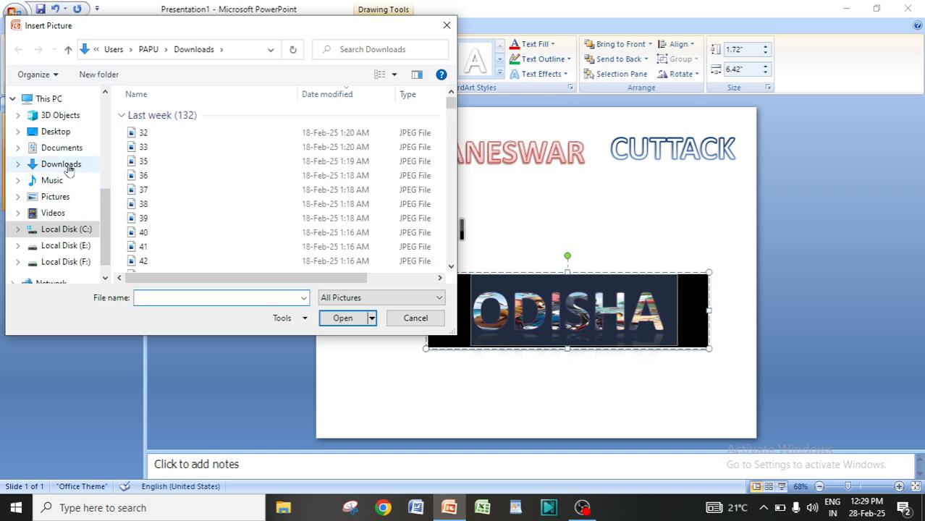
{"action": "left_click", "coordinate": [69, 166]}
{"action": "scroll", "coordinate": [210, 194], "scroll_direction": "down", "scroll_amount": 7}
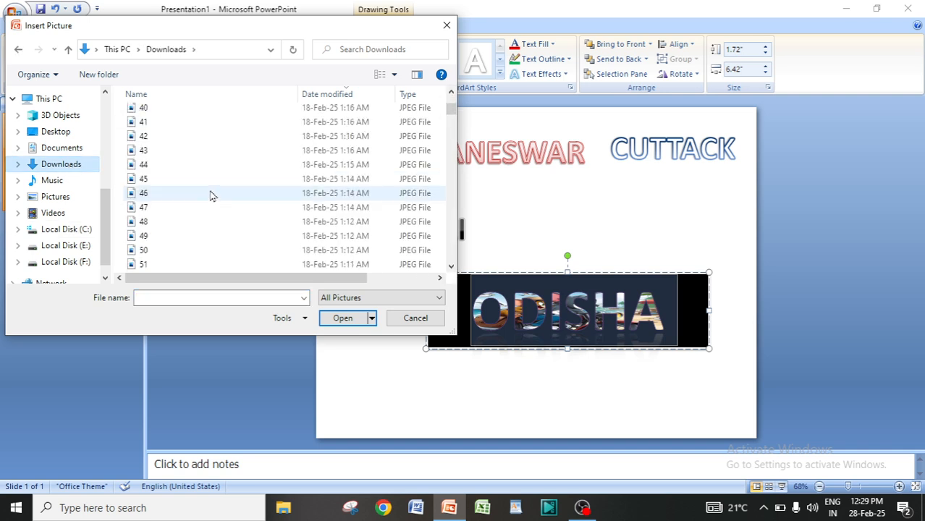
{"action": "scroll", "coordinate": [210, 195], "scroll_direction": "down", "scroll_amount": 15}
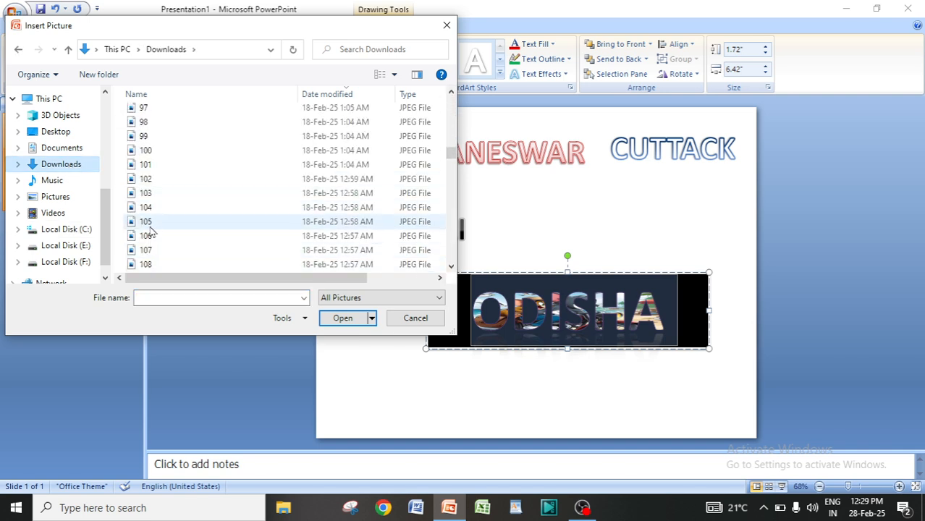
{"action": "left_click", "coordinate": [162, 221]}
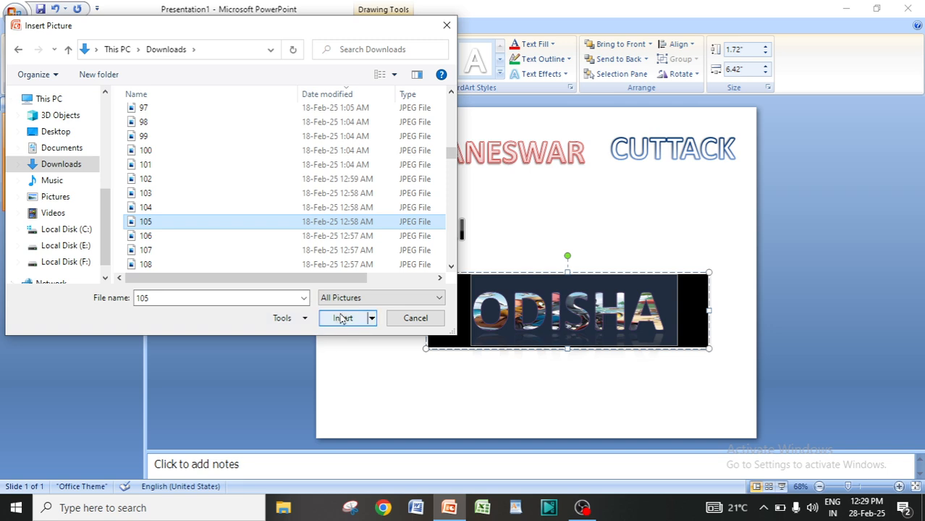
{"action": "left_click", "coordinate": [343, 320]}
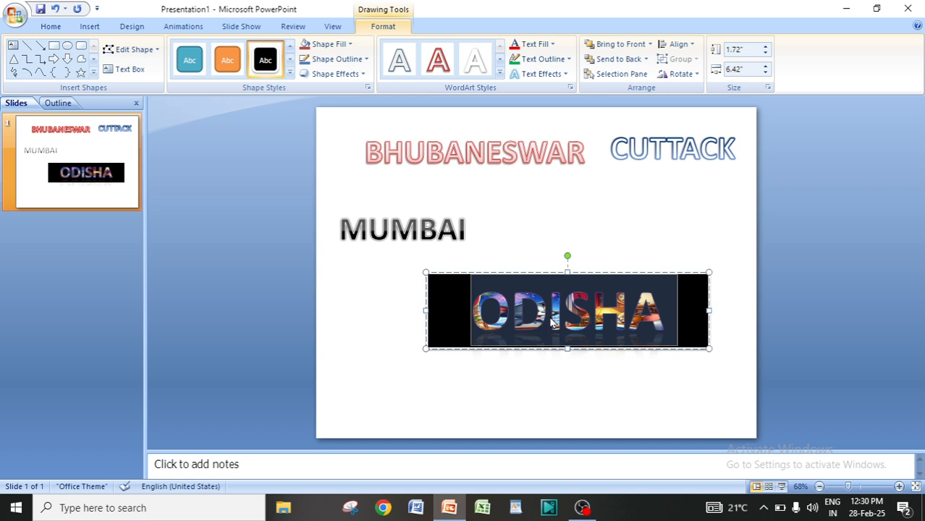
Apply the green marble texture as the ODISHA text fill.
{"action": "left_click", "coordinate": [551, 45]}
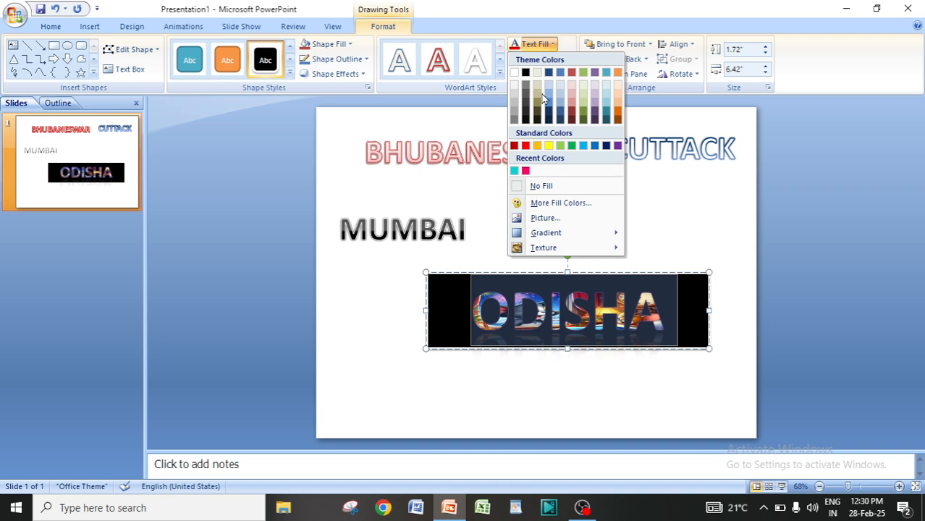
{"action": "mouse_move", "coordinate": [548, 233]}
{"action": "mouse_move", "coordinate": [530, 250]}
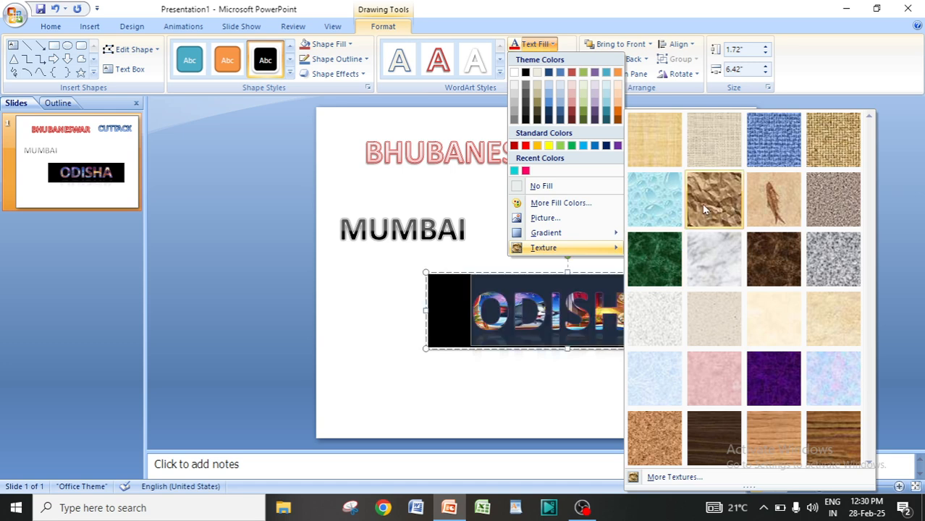
{"action": "left_click", "coordinate": [656, 266]}
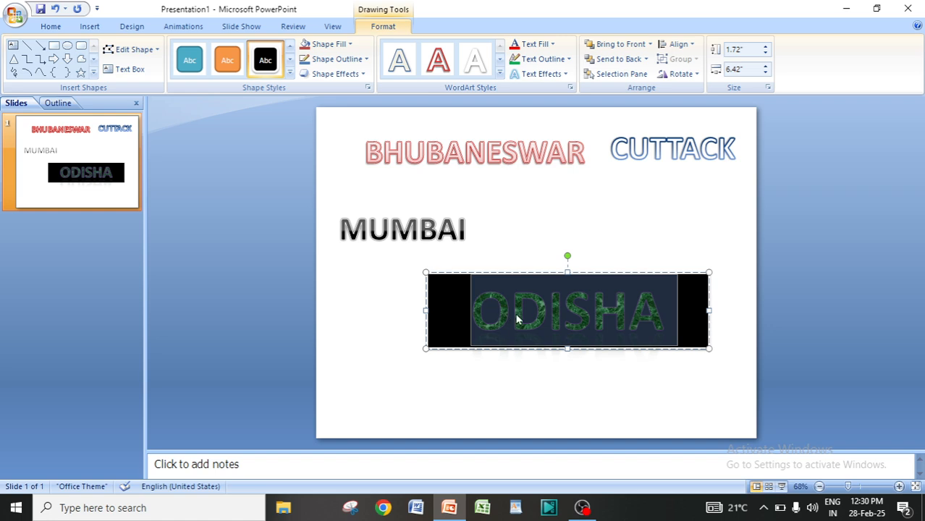
Apply the fish fossil texture as the ODISHA text fill.
{"action": "left_click", "coordinate": [536, 45]}
{"action": "mouse_move", "coordinate": [538, 249]}
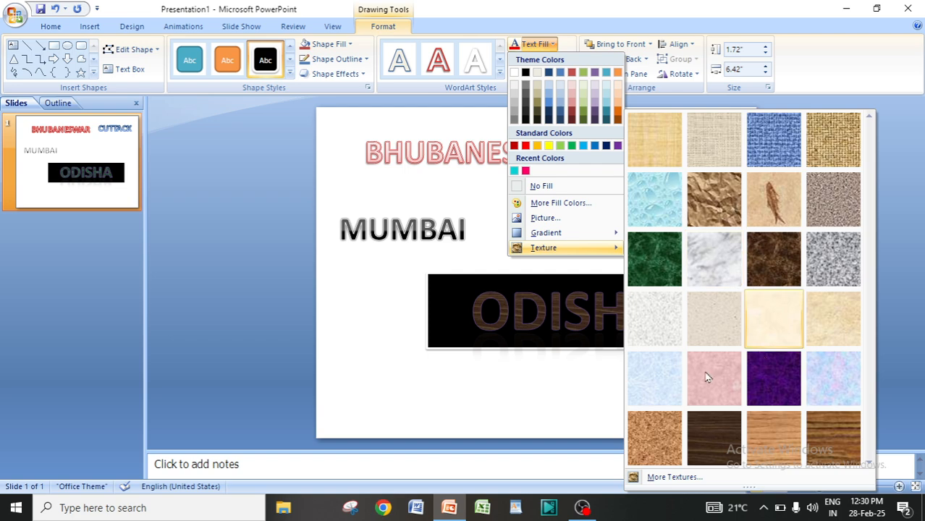
{"action": "left_click", "coordinate": [777, 196]}
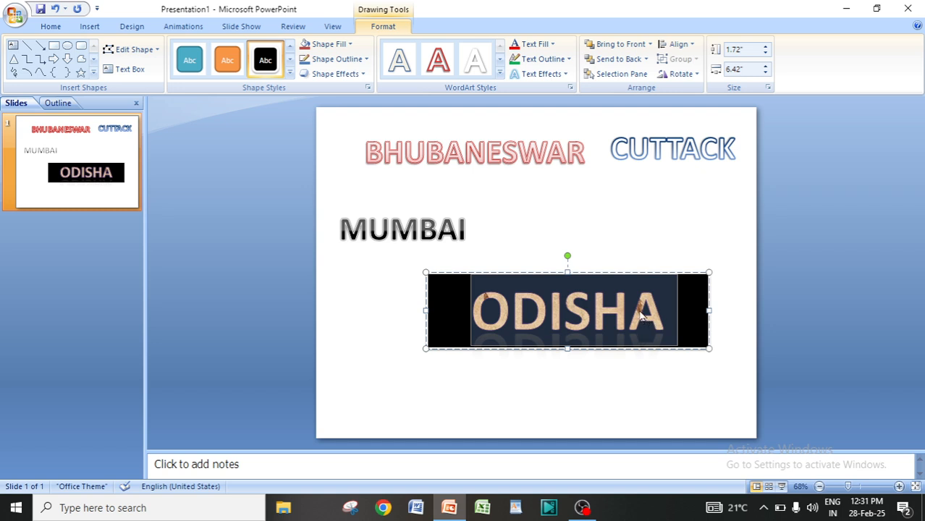
{"action": "key", "text": "Escape"}
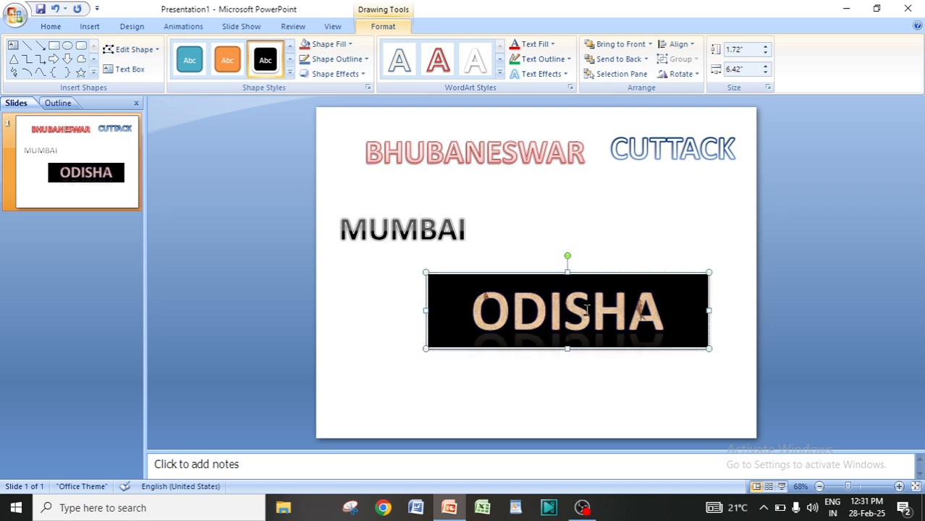
Select the ODISHA text and set its fill to the standard red colour.
{"action": "left_click_drag", "start_coordinate": [472, 313], "coordinate": [661, 308]}
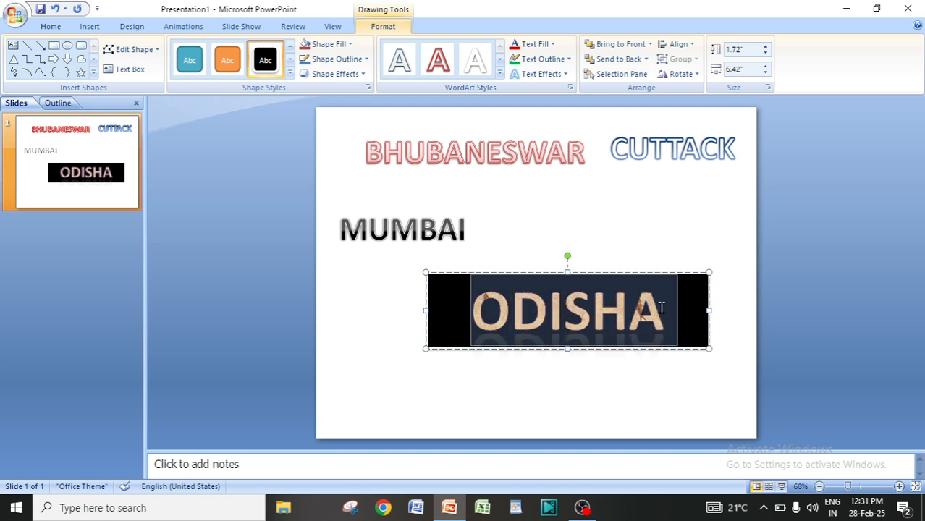
{"action": "left_click", "coordinate": [537, 45]}
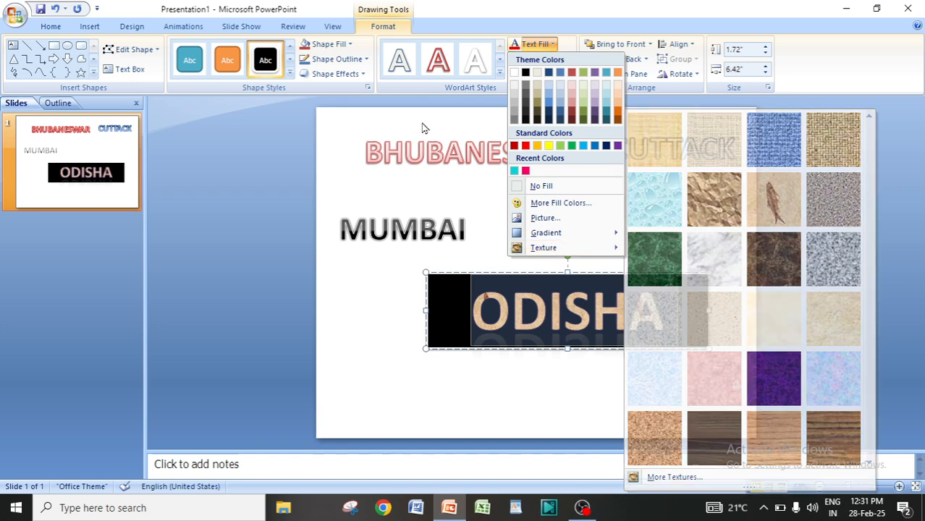
{"action": "left_click", "coordinate": [430, 110]}
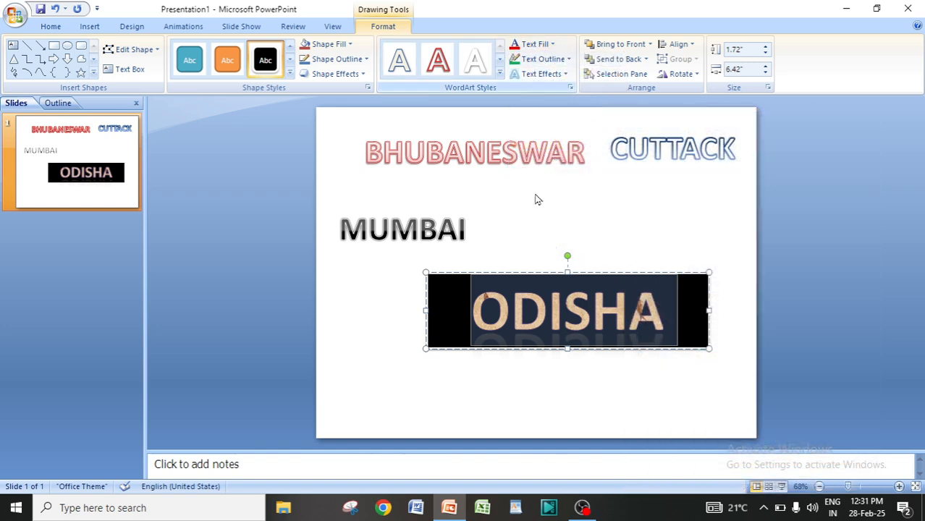
{"action": "left_click", "coordinate": [536, 44]}
{"action": "left_click", "coordinate": [526, 146]}
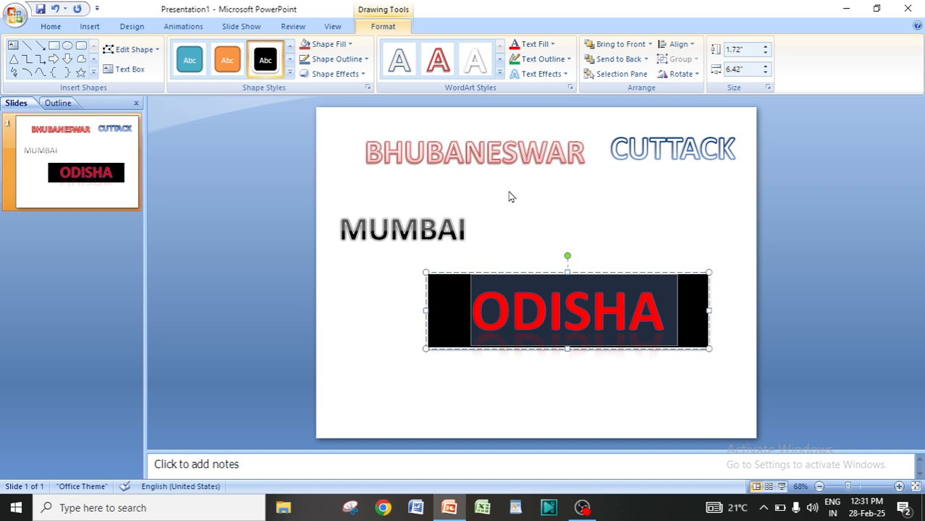
Give the ODISHA text a green outline with a 3 pt weight.
{"action": "left_click", "coordinate": [547, 62]}
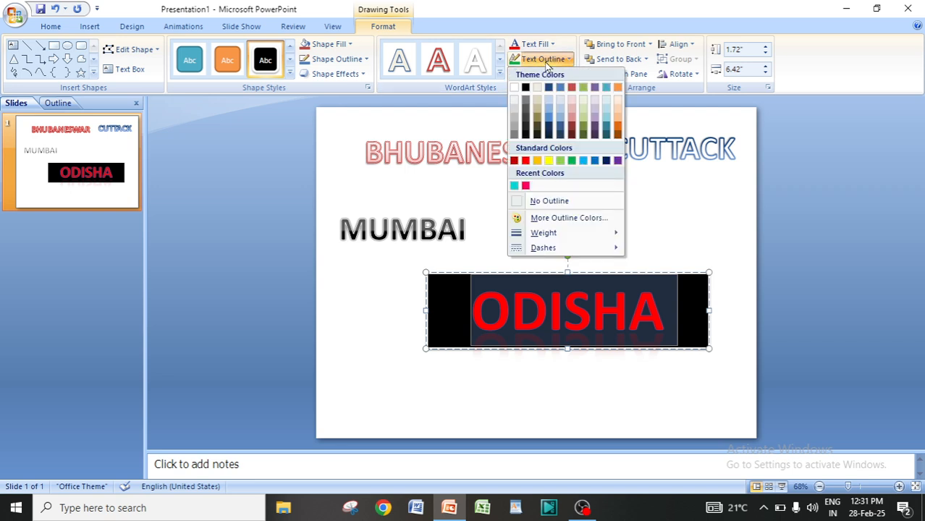
{"action": "left_click", "coordinate": [571, 162]}
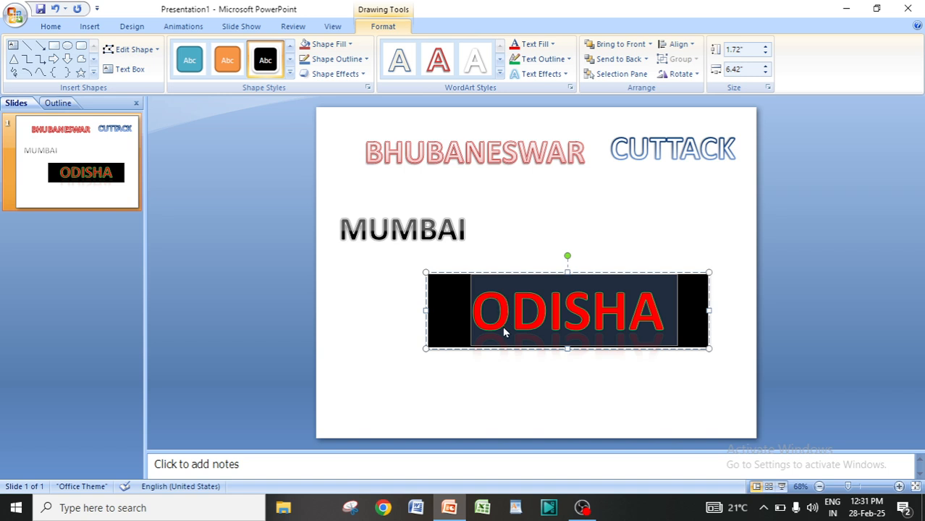
{"action": "left_click", "coordinate": [543, 58]}
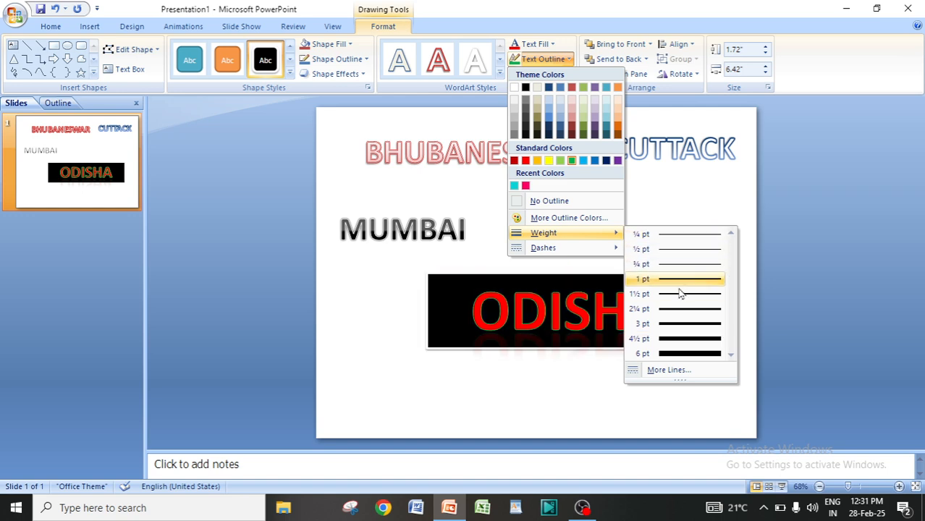
{"action": "left_click", "coordinate": [681, 328]}
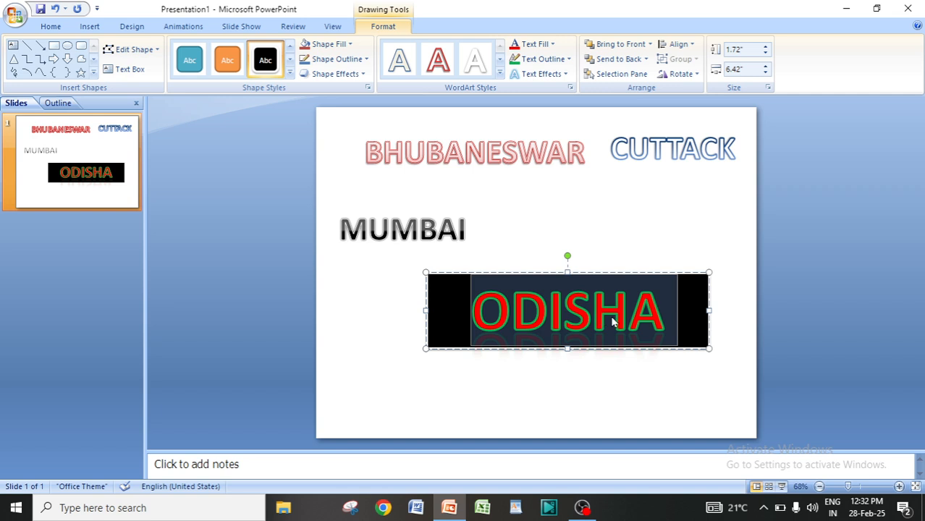
Set the ODISHA text outline to a custom yellow from More Outline Colors and its weight to 6 pt.
{"action": "left_click", "coordinate": [546, 62]}
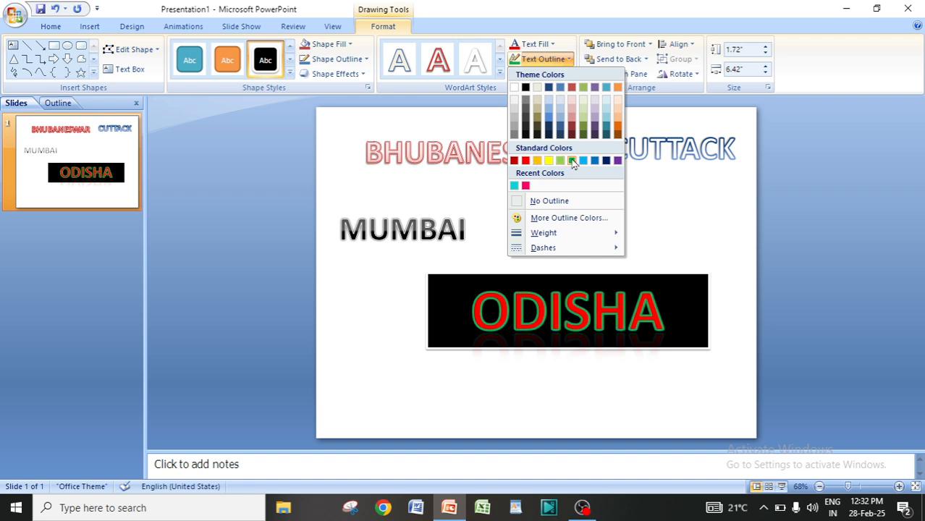
{"action": "left_click", "coordinate": [560, 218]}
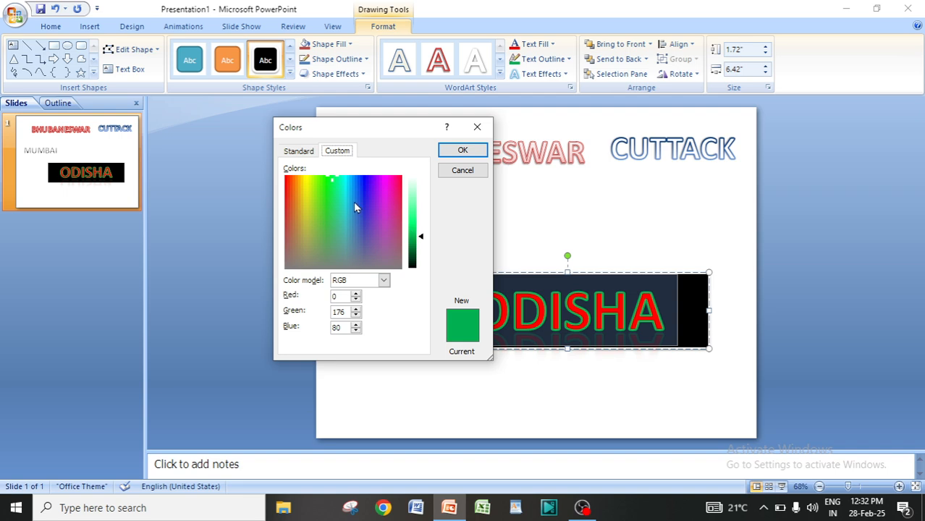
{"action": "left_click", "coordinate": [353, 202]}
{"action": "left_click", "coordinate": [321, 205]}
{"action": "left_click", "coordinate": [296, 196]}
{"action": "left_click", "coordinate": [303, 183]}
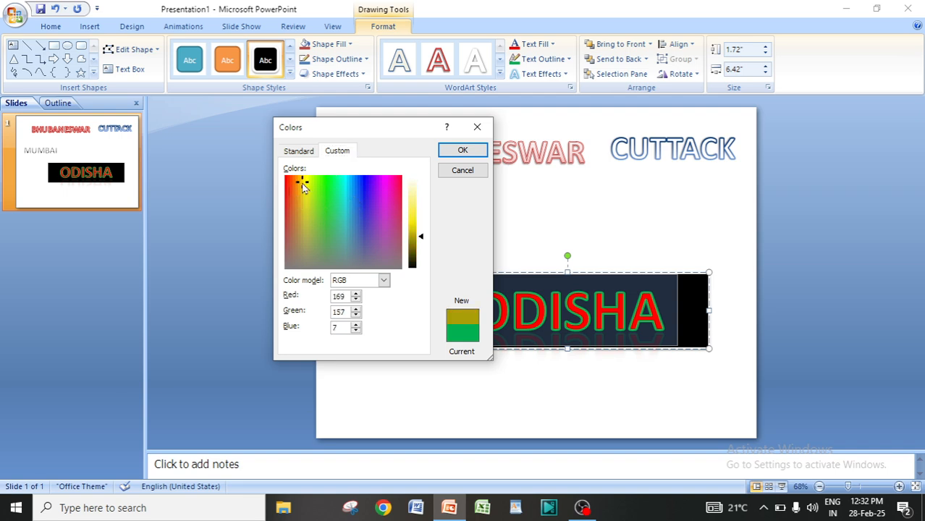
{"action": "left_click", "coordinate": [303, 181]}
{"action": "left_click_drag", "start_coordinate": [421, 243], "coordinate": [423, 229]}
{"action": "left_click", "coordinate": [463, 150]}
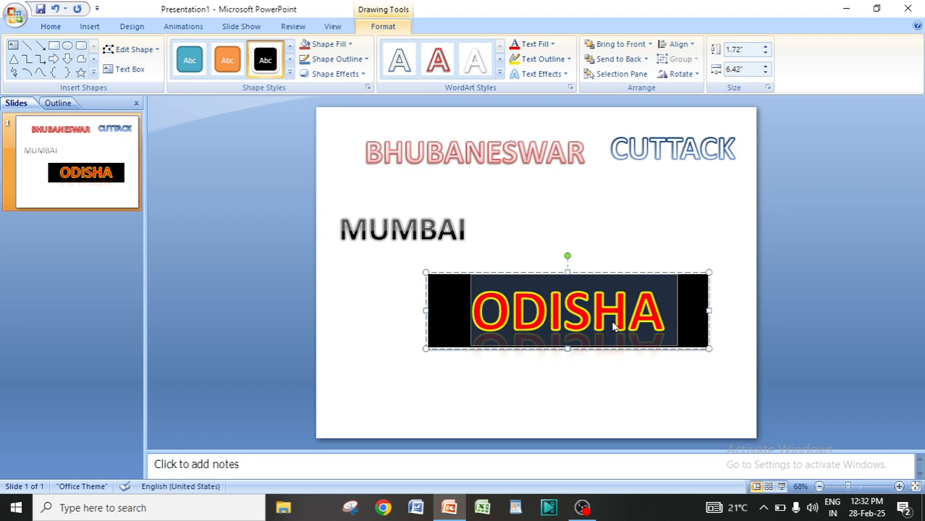
{"action": "left_click", "coordinate": [567, 59]}
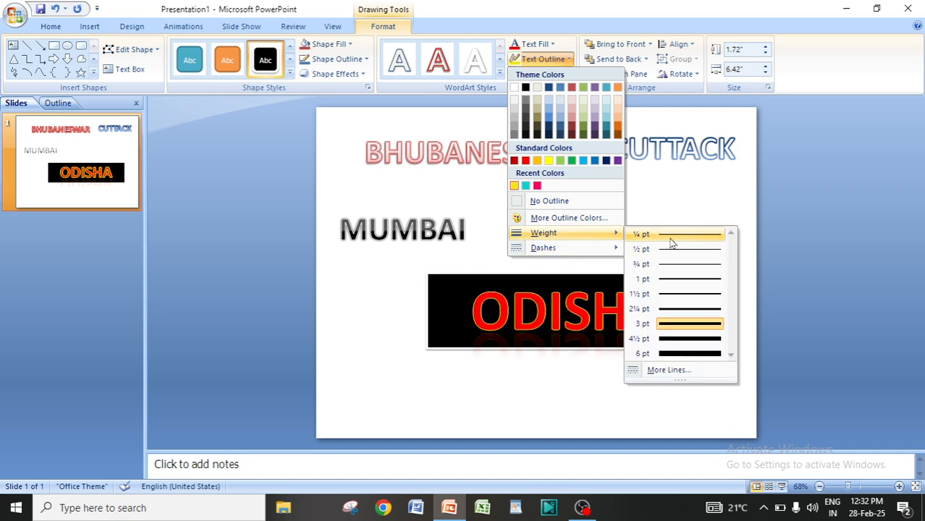
{"action": "left_click", "coordinate": [681, 355]}
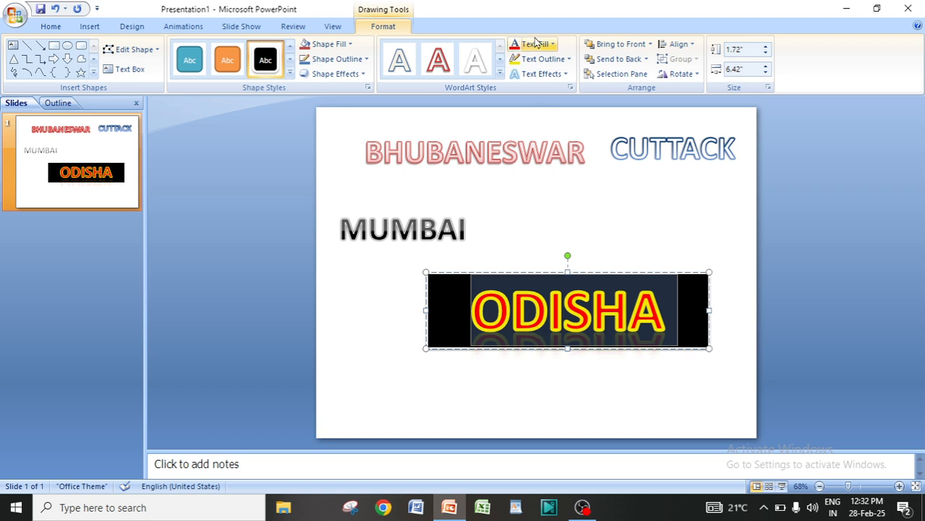
Set the ODISHA text outline to the standard green colour.
{"action": "left_click", "coordinate": [547, 60]}
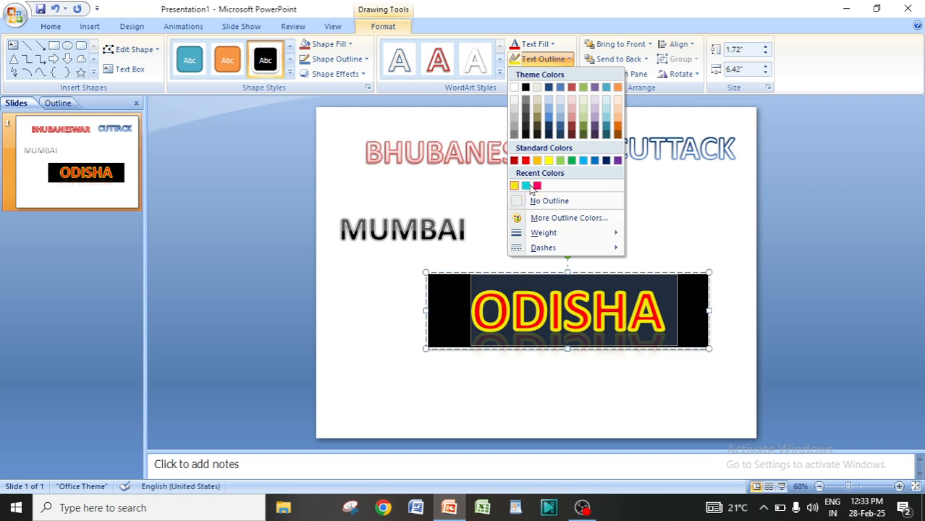
{"action": "left_click", "coordinate": [572, 160]}
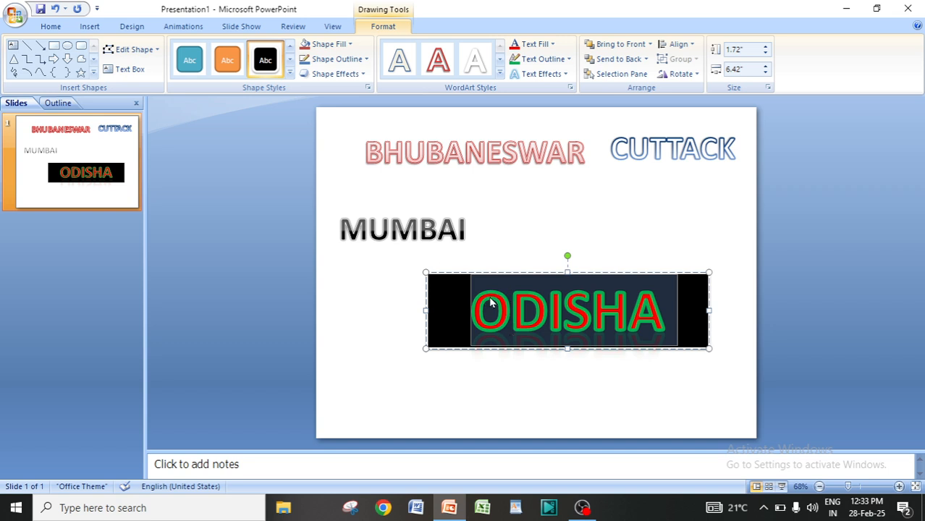
Change the ODISHA text outline dash style to Round Dot.
{"action": "left_click", "coordinate": [555, 61]}
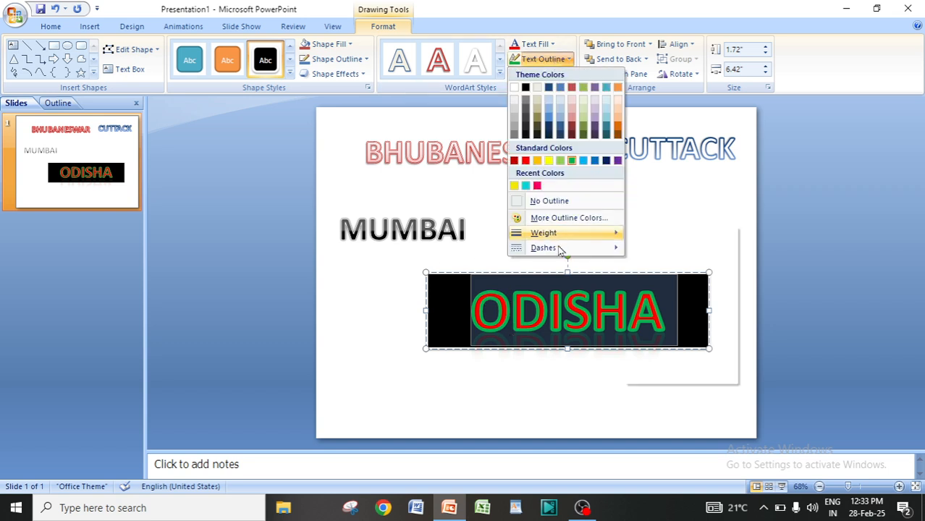
{"action": "mouse_move", "coordinate": [573, 248]}
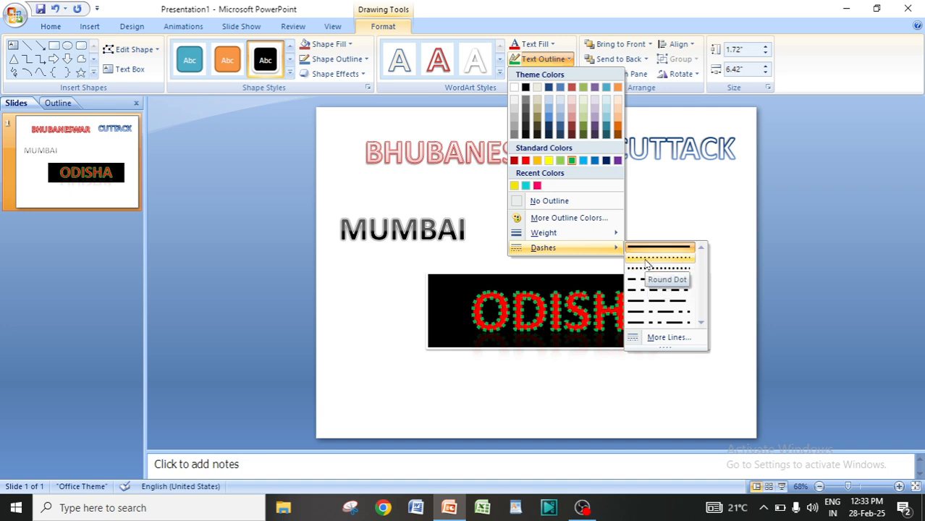
{"action": "left_click", "coordinate": [647, 264]}
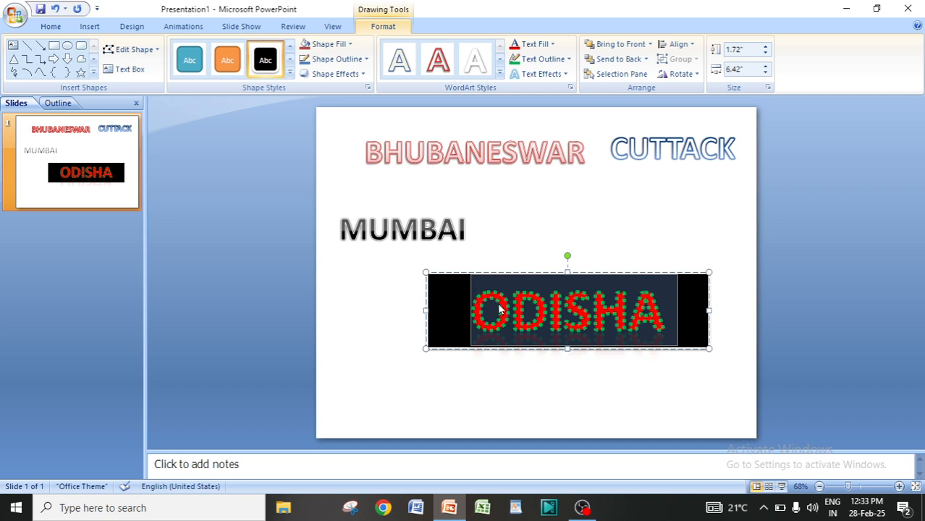
Reselect the ODISHA text and set its outline dash style back to a solid line.
{"action": "left_click", "coordinate": [568, 348]}
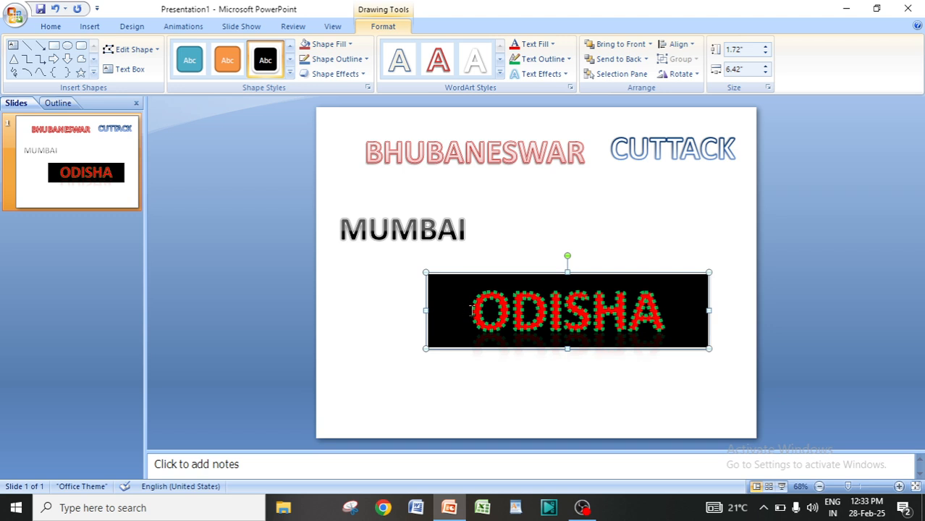
{"action": "left_click_drag", "start_coordinate": [469, 311], "coordinate": [661, 320]}
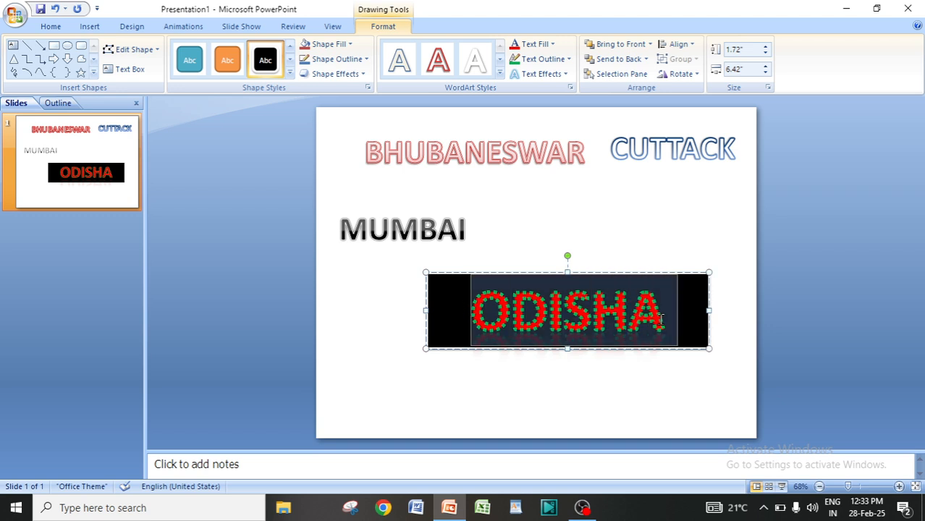
{"action": "left_click", "coordinate": [552, 61]}
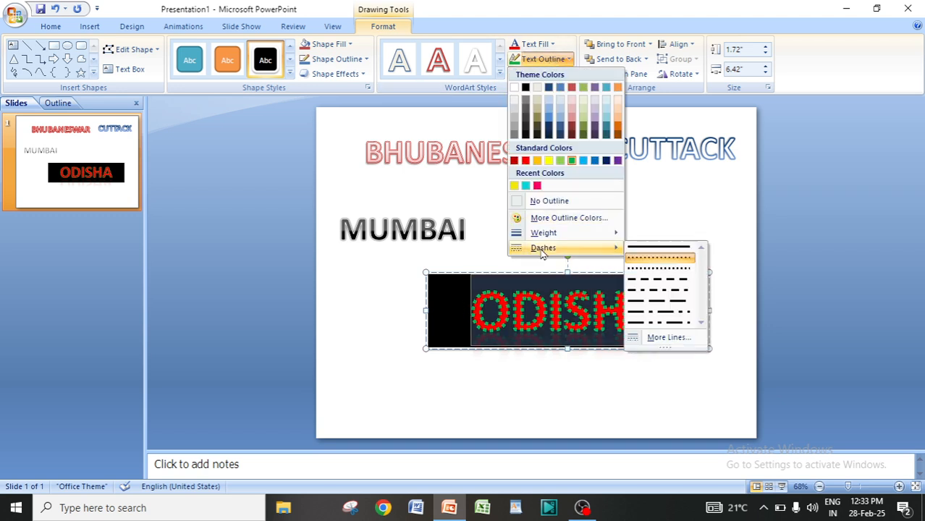
{"action": "left_click", "coordinate": [657, 249]}
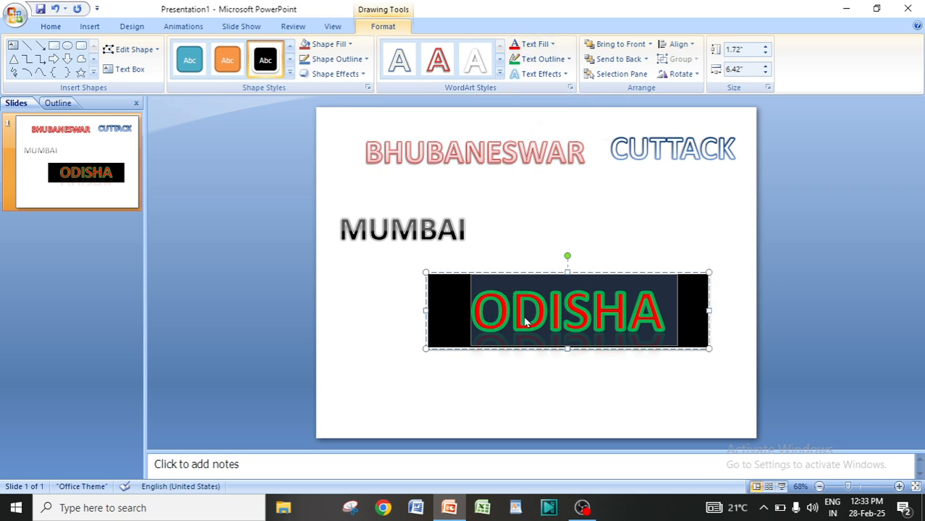
{"action": "left_click", "coordinate": [545, 60]}
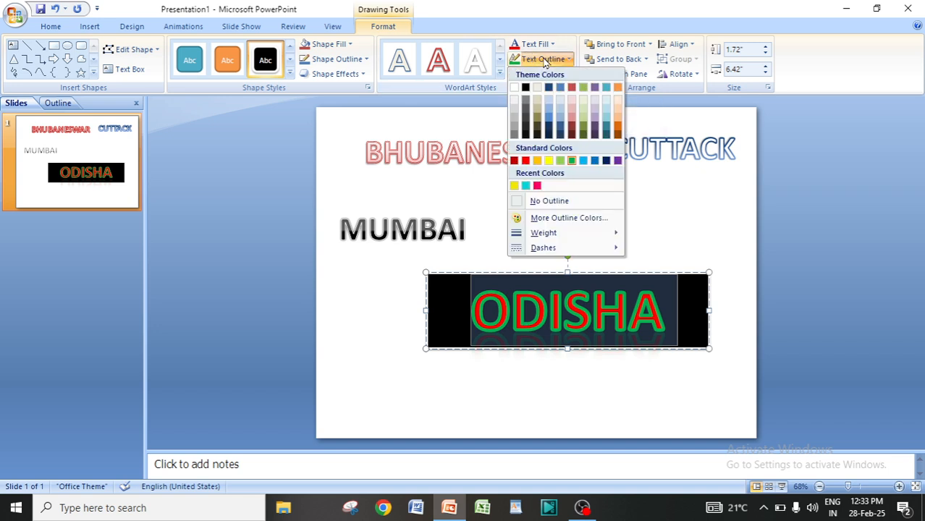
{"action": "left_click", "coordinate": [544, 60]}
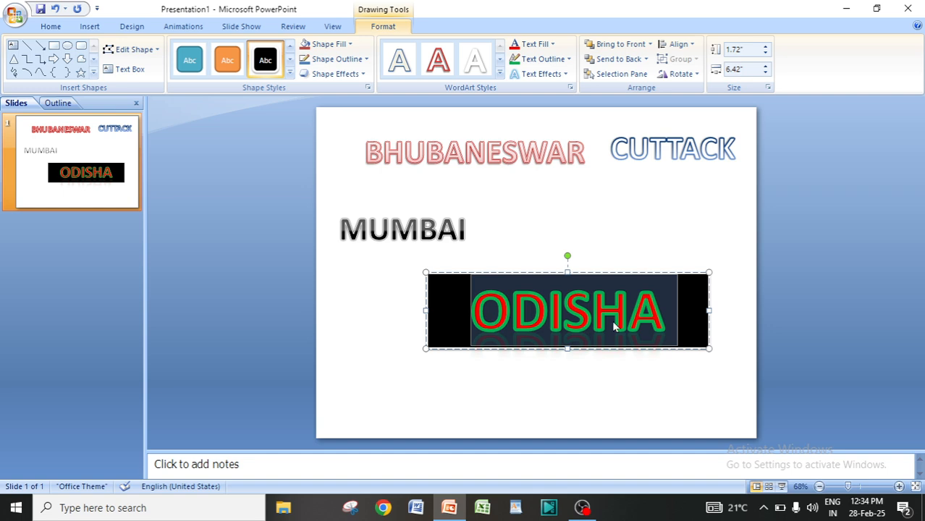
Apply a perspective shadow text effect to the ODISHA text.
{"action": "left_click", "coordinate": [539, 75]}
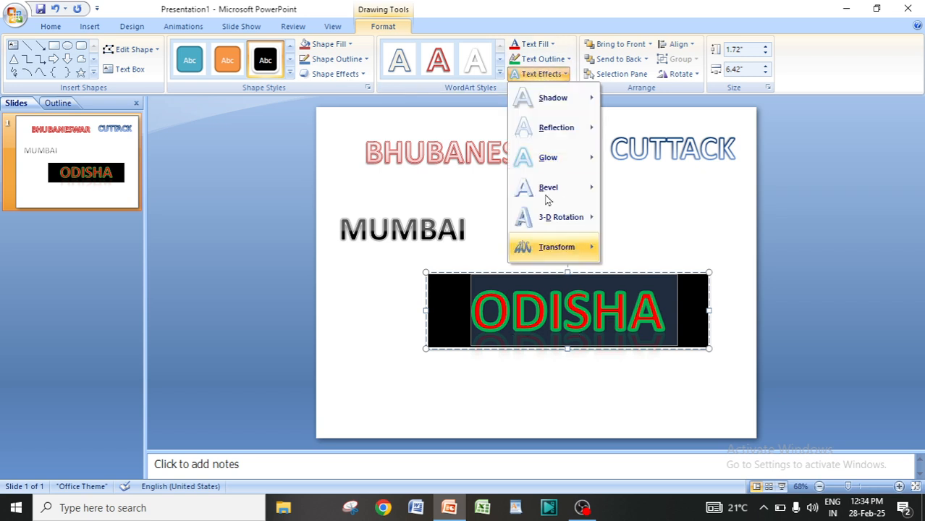
{"action": "mouse_move", "coordinate": [545, 105]}
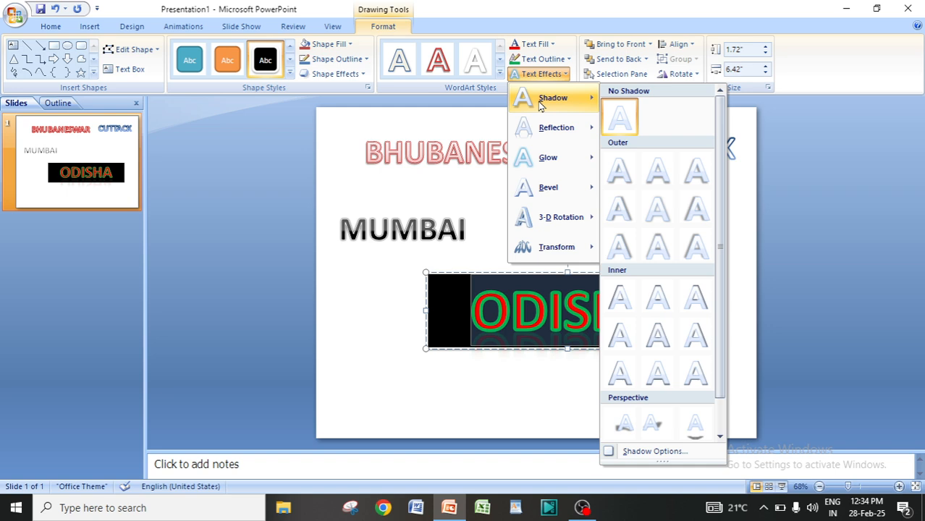
{"action": "left_click", "coordinate": [696, 429]}
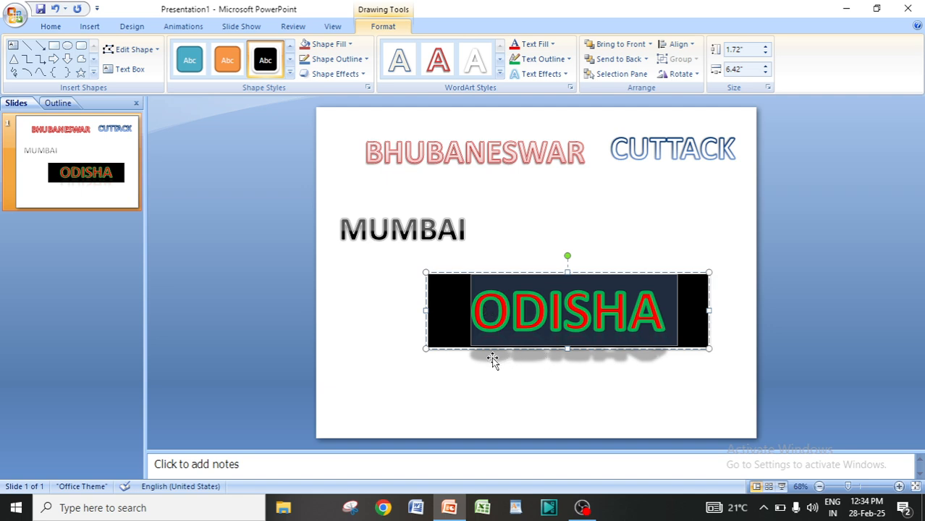
{"action": "key", "text": "Escape"}
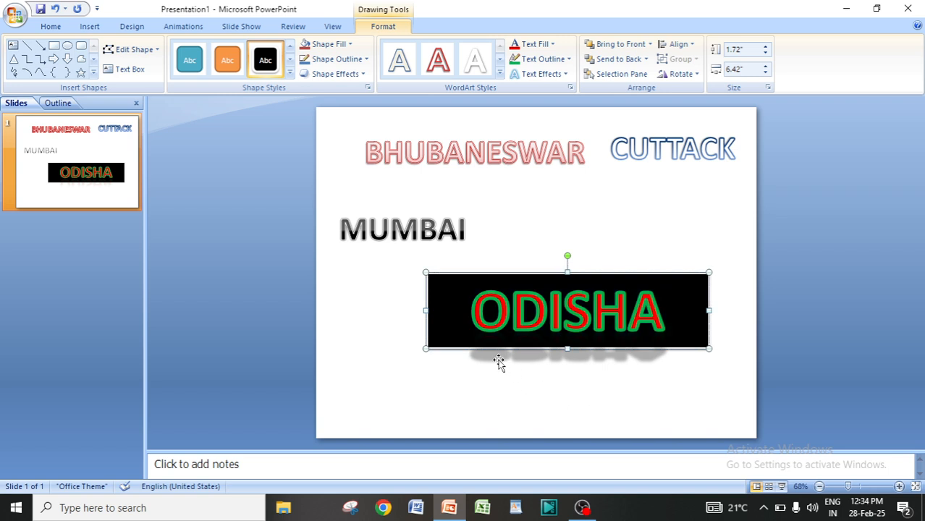
Reselect the ODISHA text and remove its shadow with No Shadow.
{"action": "left_click", "coordinate": [499, 314]}
{"action": "left_click_drag", "start_coordinate": [472, 312], "coordinate": [661, 322]}
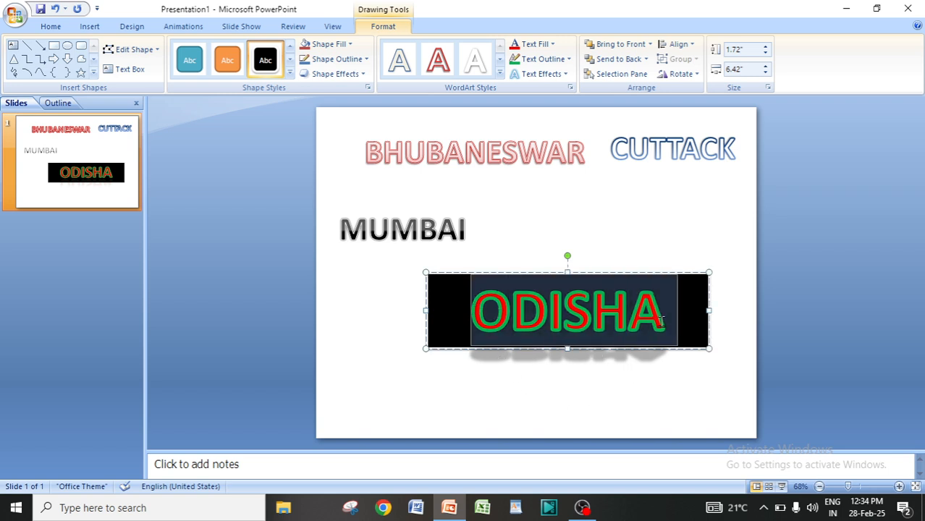
{"action": "left_click", "coordinate": [536, 74]}
{"action": "mouse_move", "coordinate": [559, 101]}
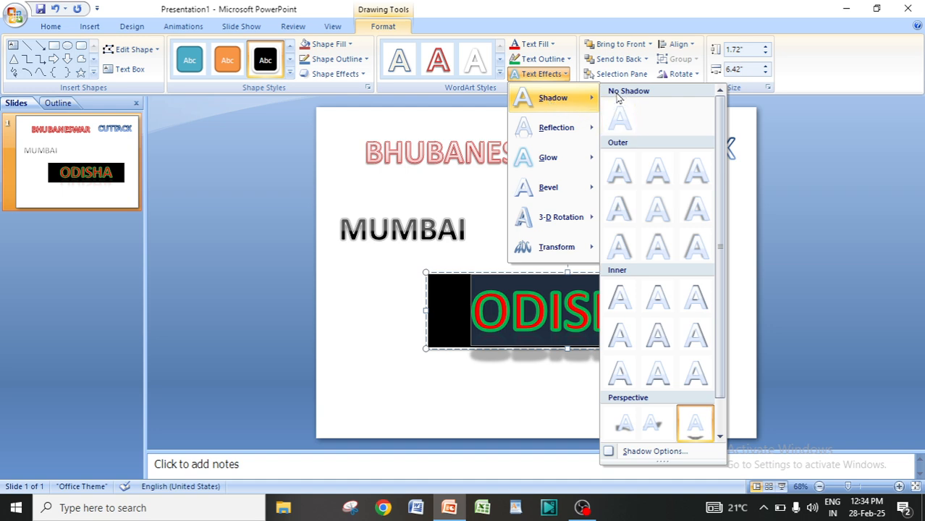
{"action": "left_click", "coordinate": [617, 123]}
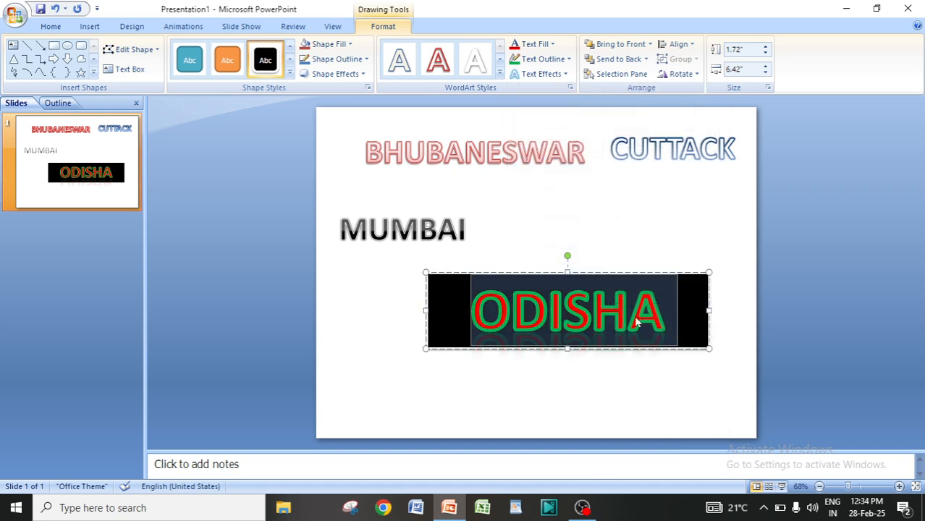
Apply the Full Reflection, 8 pt offset text effect to the ODISHA text.
{"action": "left_click", "coordinate": [544, 75]}
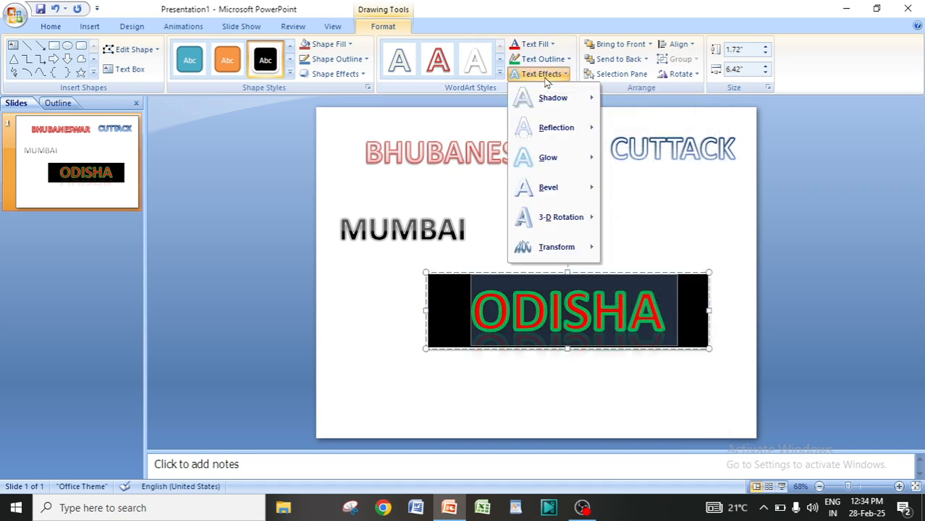
{"action": "mouse_move", "coordinate": [550, 137]}
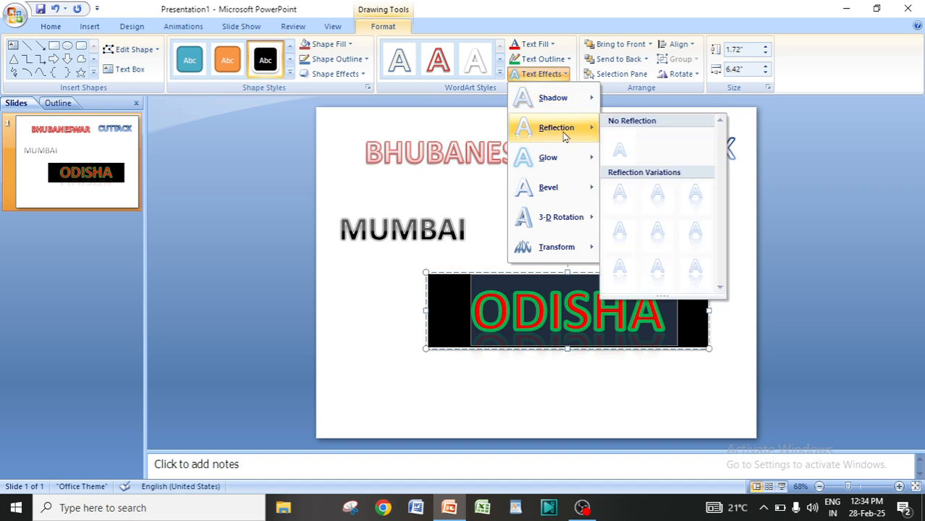
{"action": "left_click", "coordinate": [698, 275]}
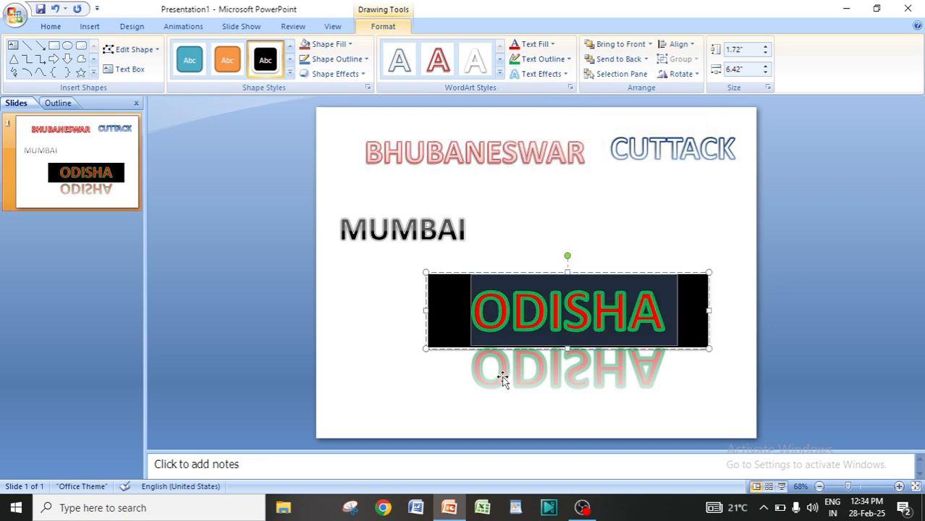
{"action": "left_click", "coordinate": [726, 397]}
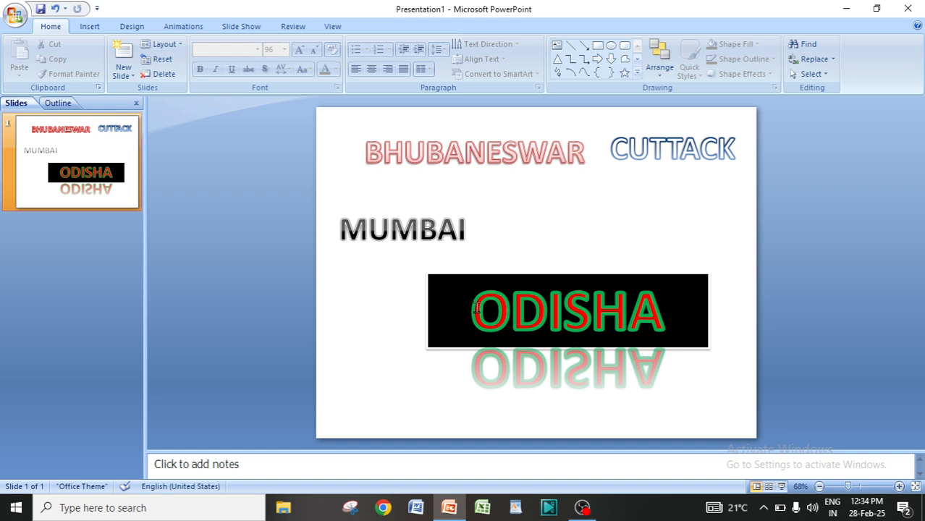
Reselect the ODISHA text and remove its reflection with No Reflection.
{"action": "left_click_drag", "start_coordinate": [471, 310], "coordinate": [657, 313]}
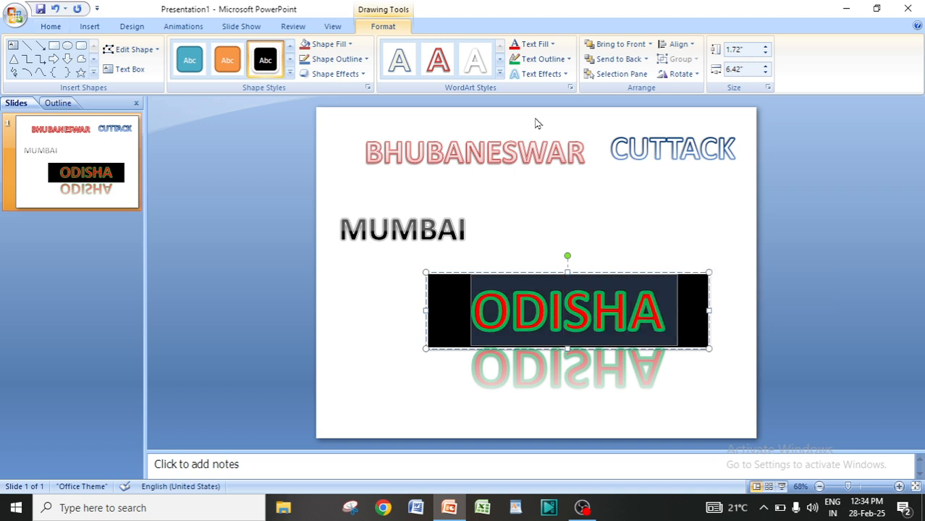
{"action": "left_click", "coordinate": [539, 74]}
{"action": "mouse_move", "coordinate": [552, 130]}
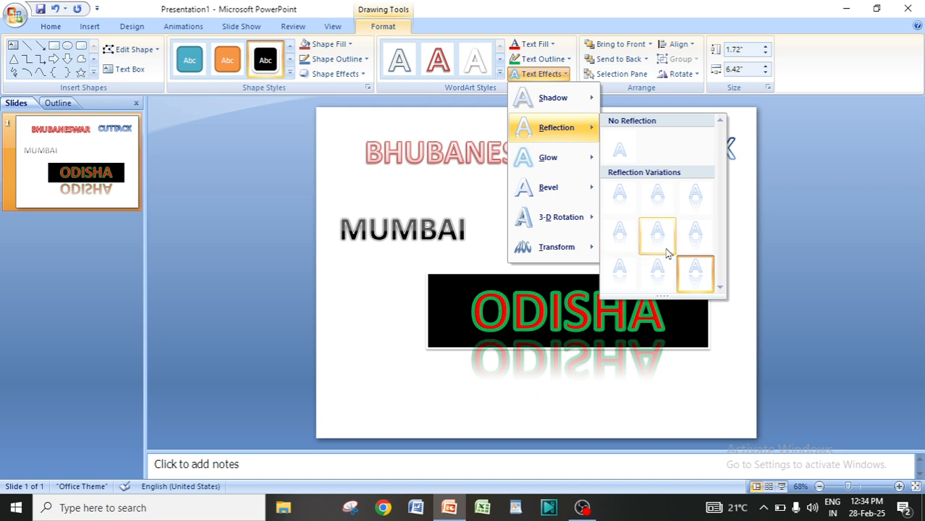
{"action": "left_click", "coordinate": [617, 152]}
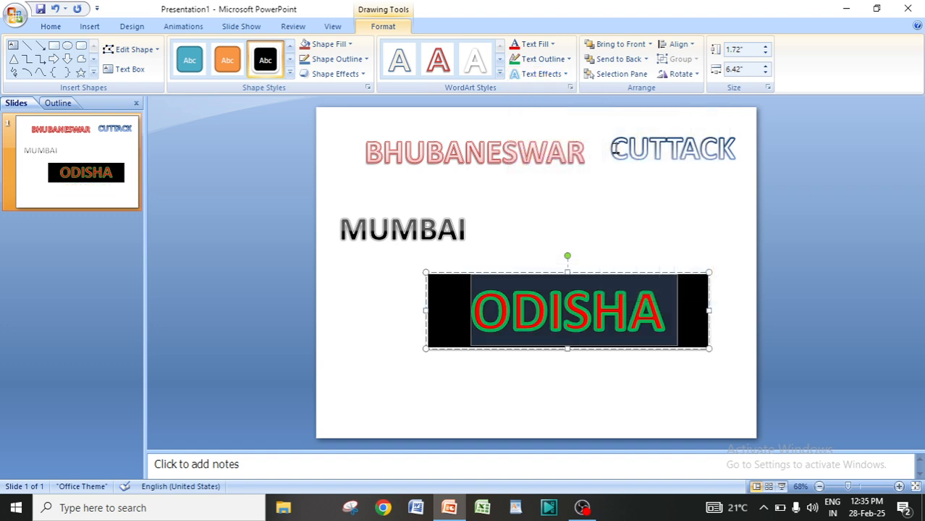
{"action": "left_click", "coordinate": [618, 399]}
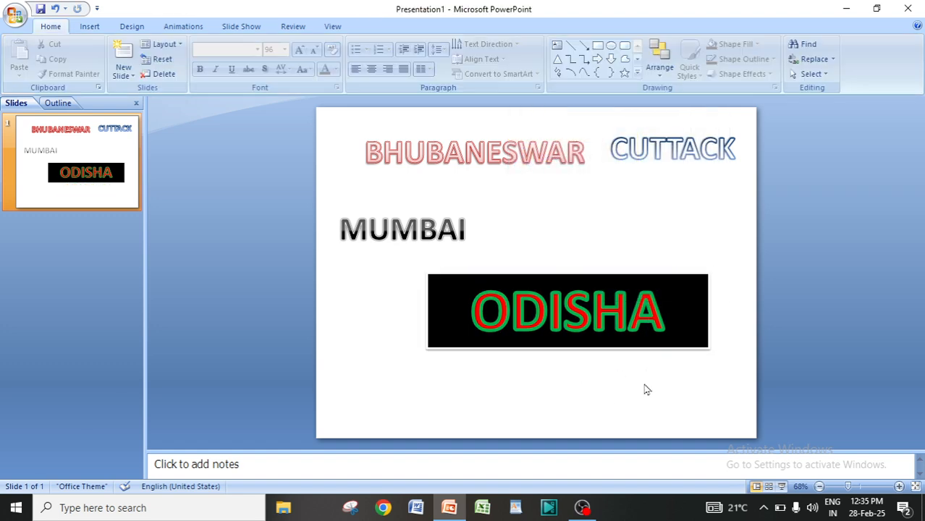
Select the ODISHA text and try two parallel 3-D Rotation presets on it.
{"action": "left_click_drag", "start_coordinate": [477, 310], "coordinate": [655, 322]}
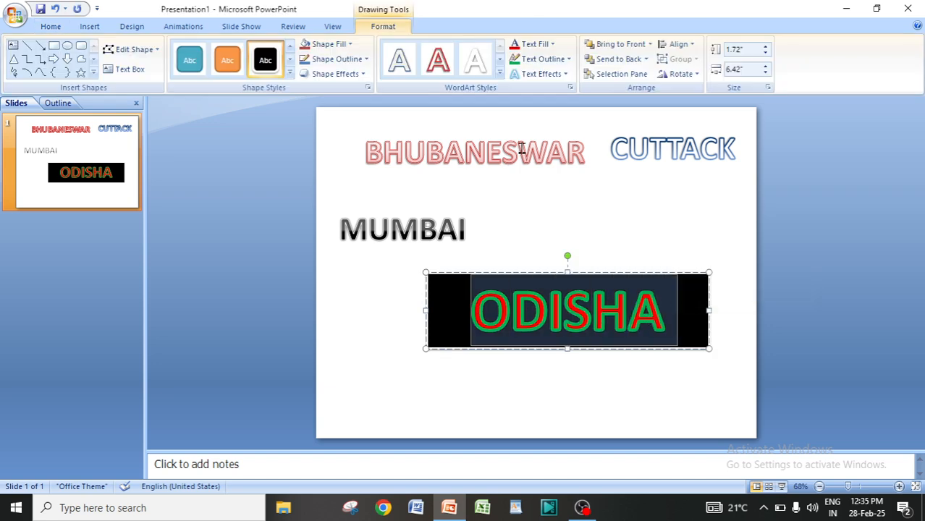
{"action": "left_click", "coordinate": [540, 75]}
{"action": "mouse_move", "coordinate": [547, 152]}
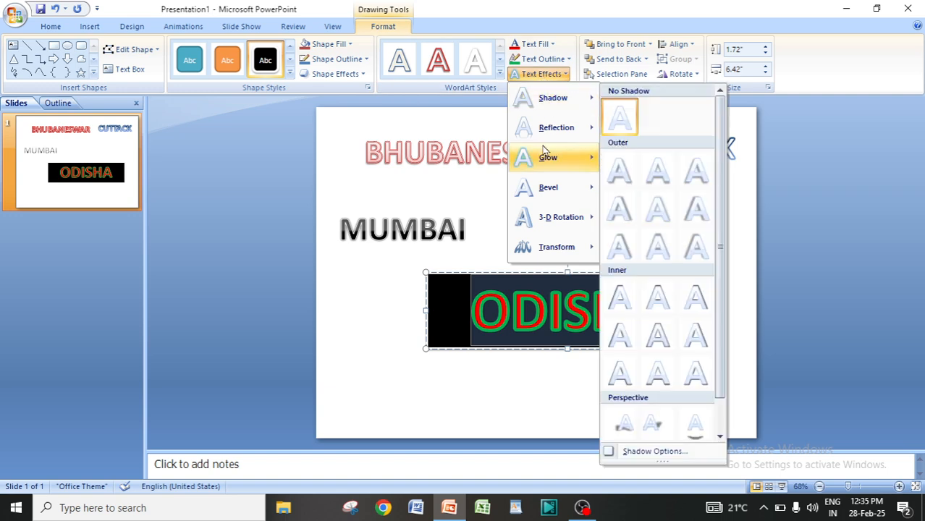
{"action": "mouse_move", "coordinate": [547, 225]}
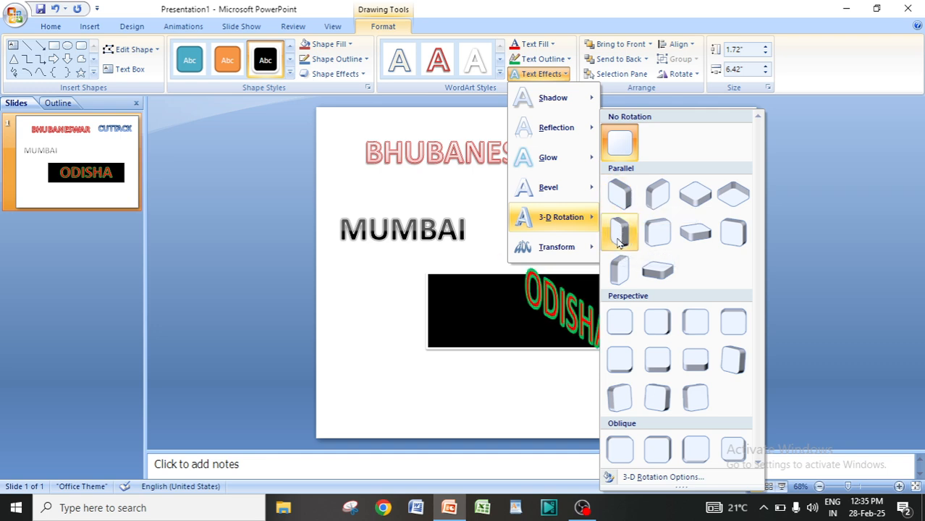
{"action": "left_click", "coordinate": [617, 272]}
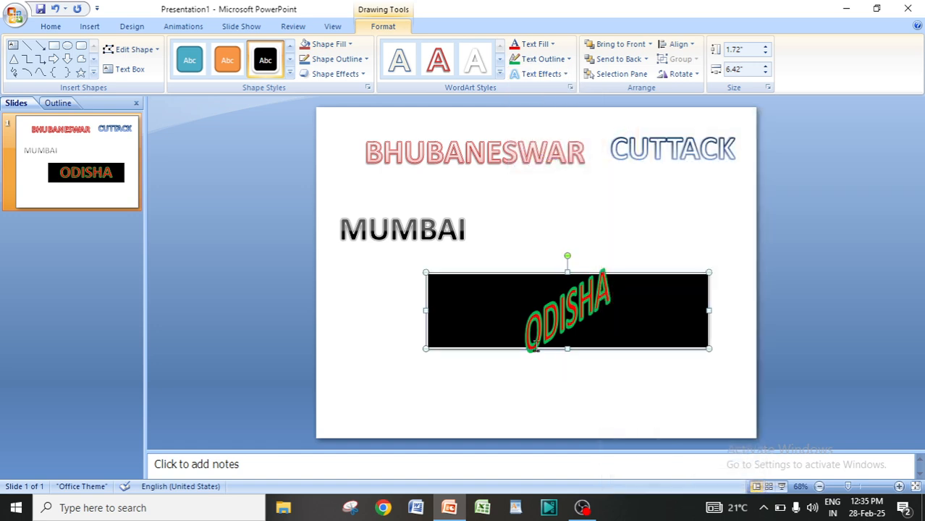
{"action": "left_click", "coordinate": [543, 74]}
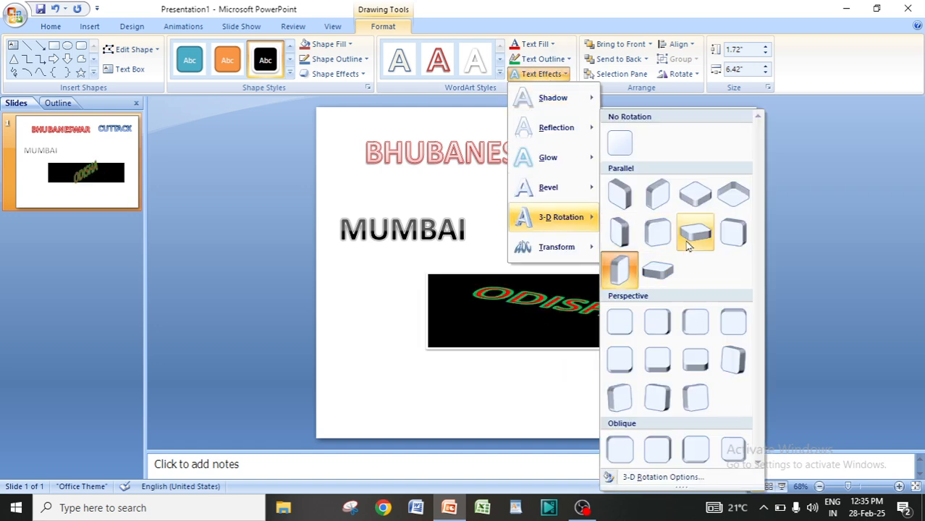
{"action": "left_click", "coordinate": [694, 233]}
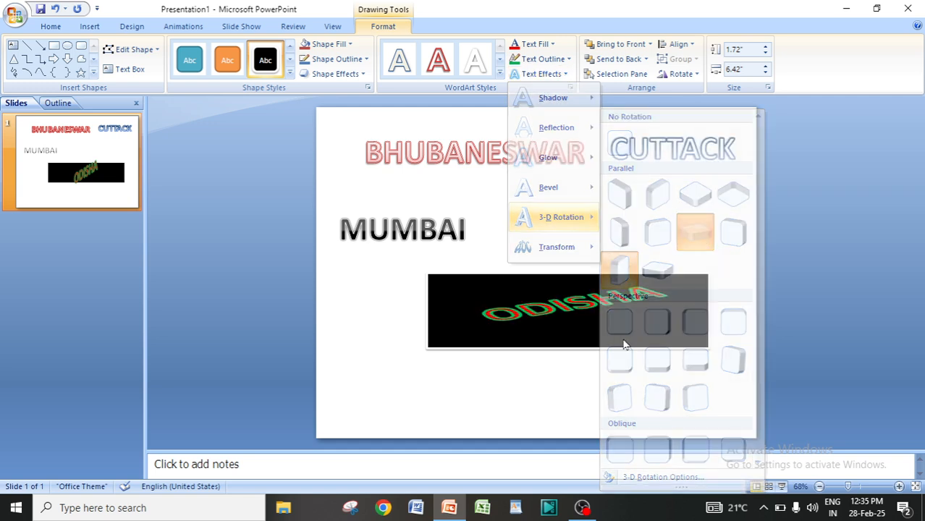
Reset the ODISHA text's 3-D Rotation to No Rotation.
{"action": "left_click", "coordinate": [542, 74]}
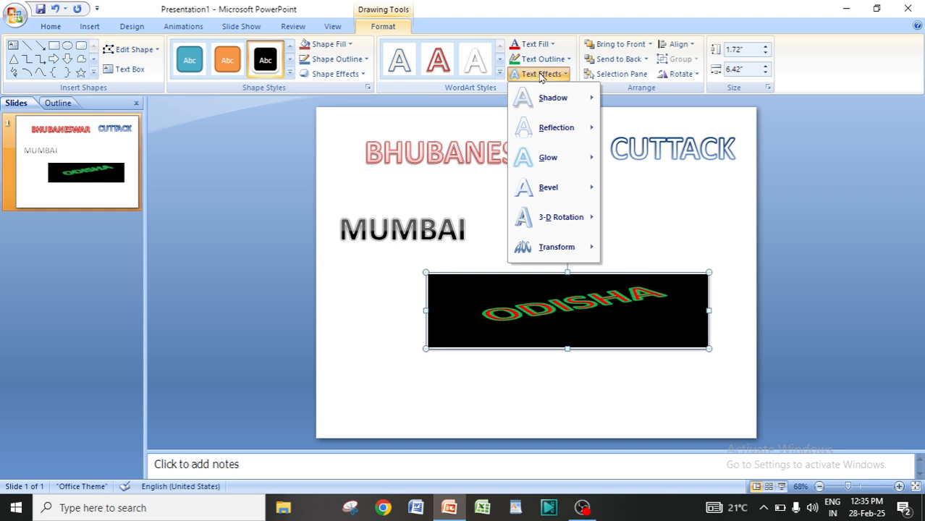
{"action": "mouse_move", "coordinate": [554, 217]}
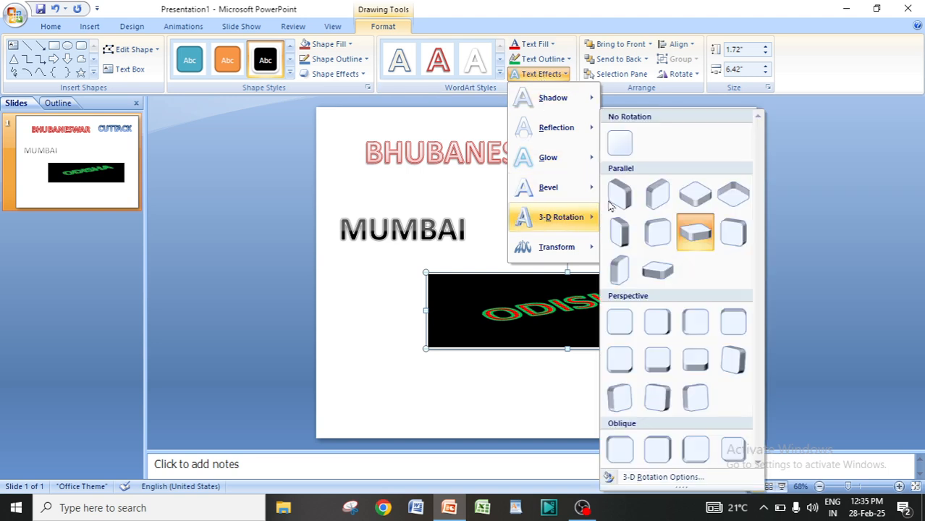
{"action": "left_click", "coordinate": [621, 142]}
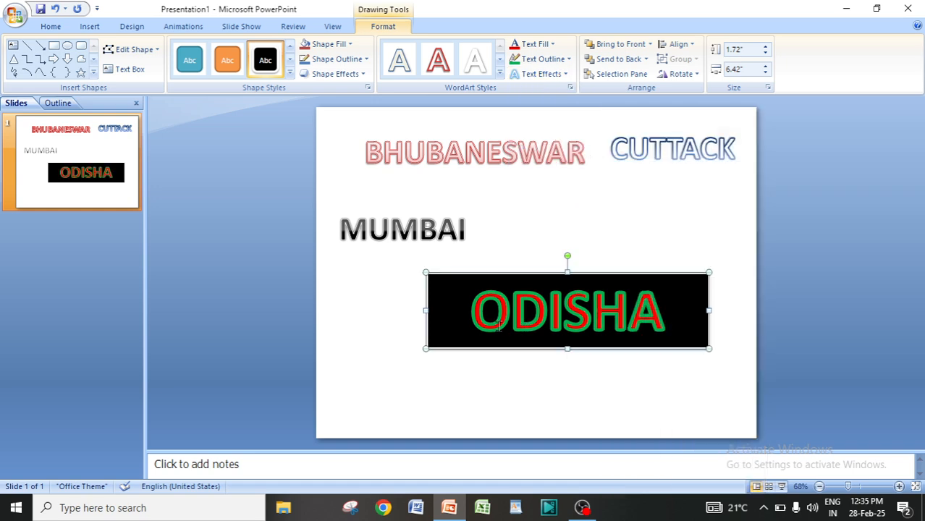
Apply the Arch Up follow-path transform to the ODISHA text.
{"action": "left_click", "coordinate": [542, 75]}
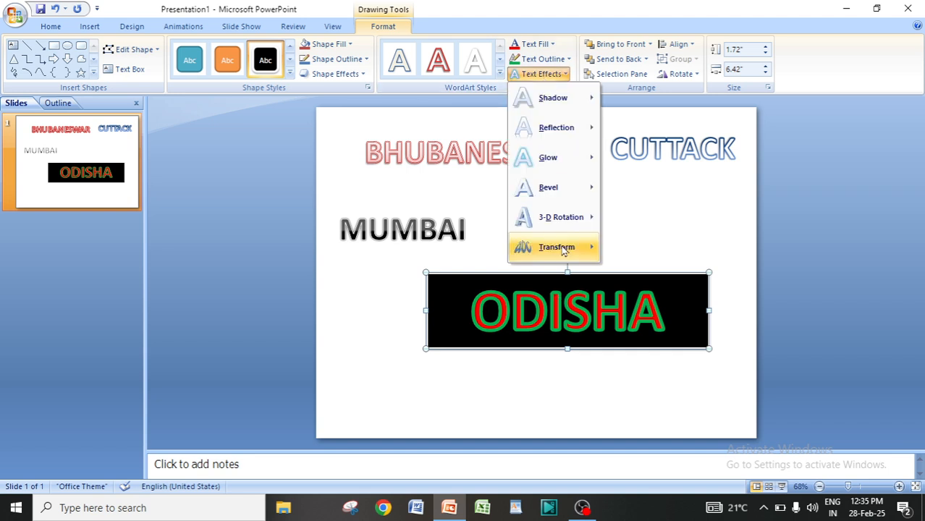
{"action": "mouse_move", "coordinate": [553, 250]}
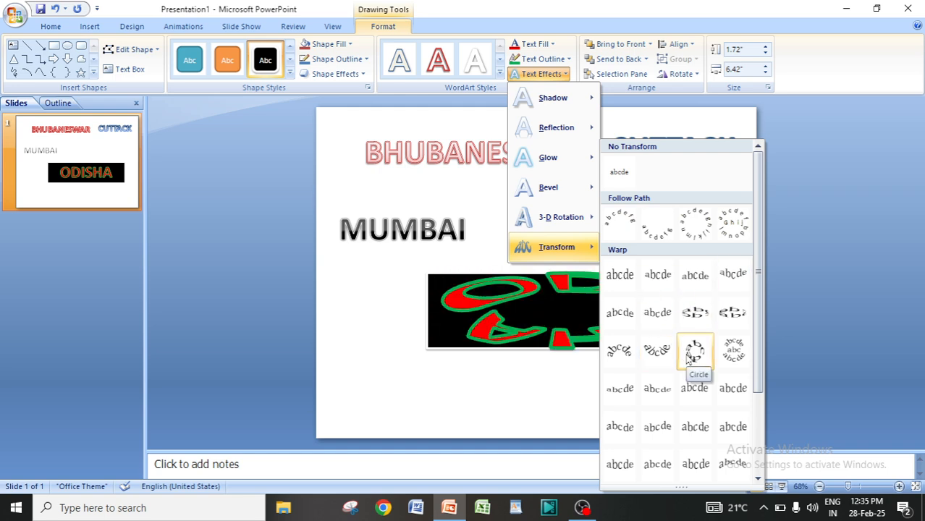
{"action": "left_click", "coordinate": [622, 221]}
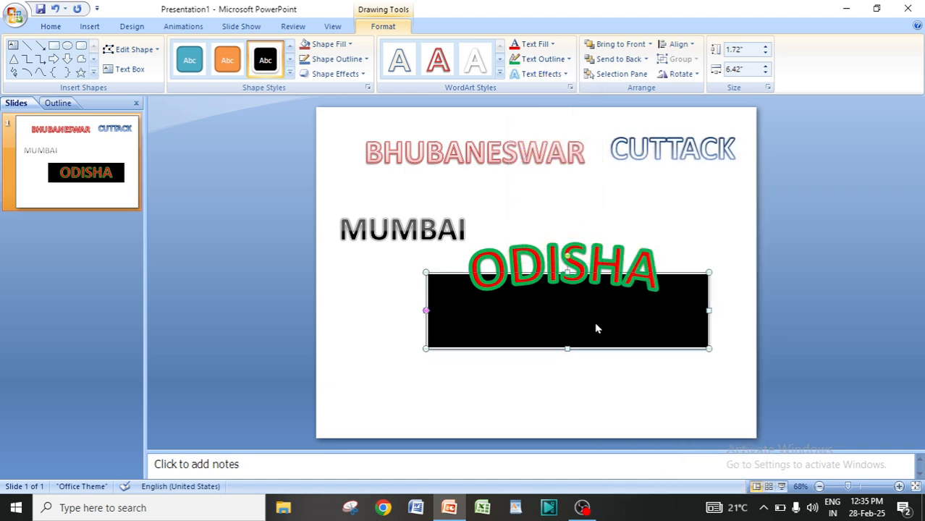
Enlarge the black ODISHA shape downward to about 3" high by 6.5" wide.
{"action": "left_click", "coordinate": [717, 371]}
{"action": "left_click", "coordinate": [652, 323]}
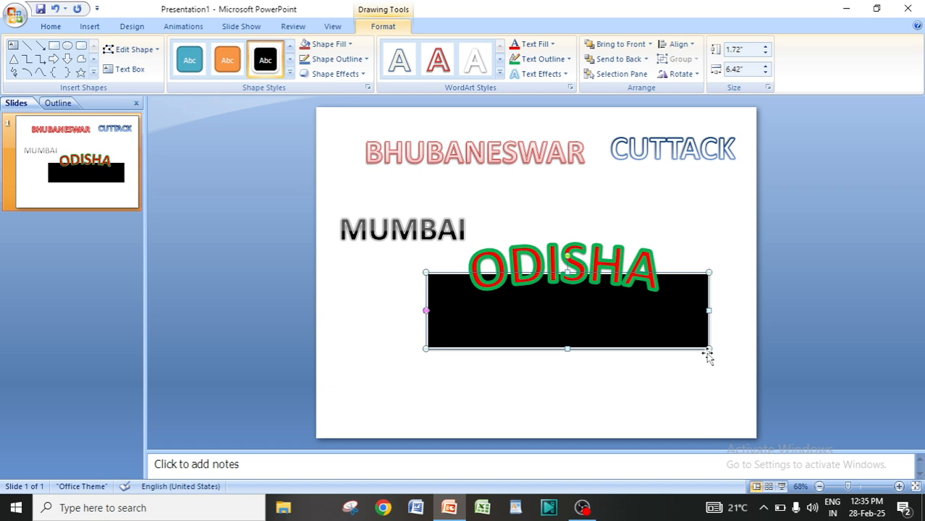
{"action": "left_click_drag", "start_coordinate": [708, 350], "coordinate": [713, 405]}
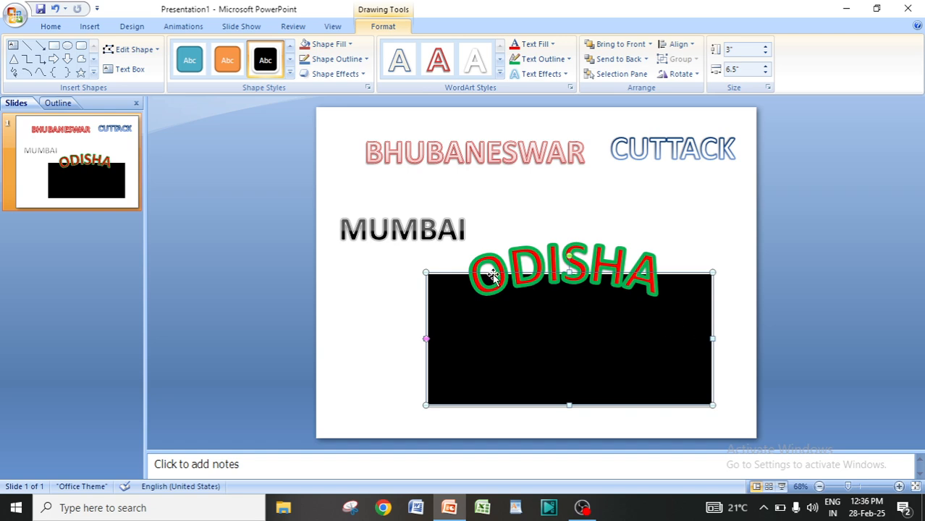
{"action": "left_click", "coordinate": [685, 221]}
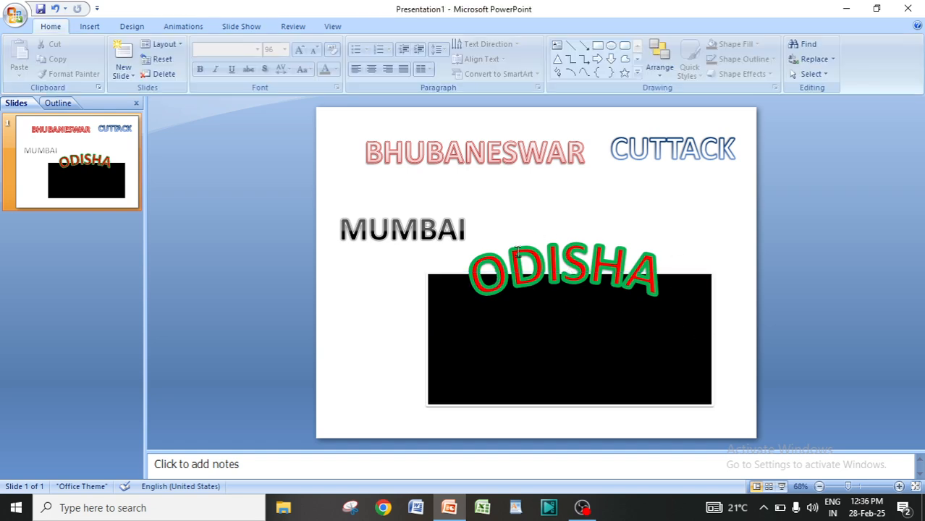
Apply the Colored Outline - Dark 1 shape style to the ODISHA shape.
{"action": "left_click", "coordinate": [485, 281]}
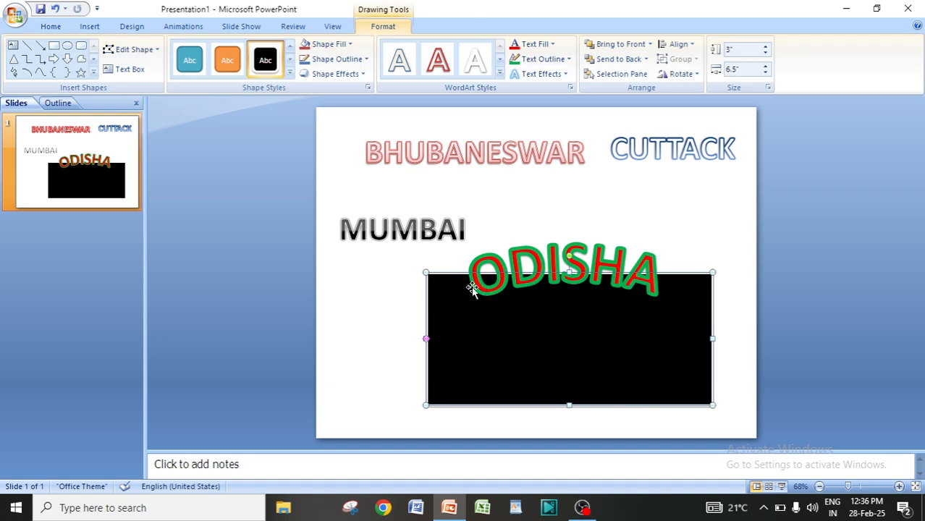
{"action": "left_click_drag", "start_coordinate": [476, 282], "coordinate": [617, 295]}
{"action": "left_click", "coordinate": [289, 74]}
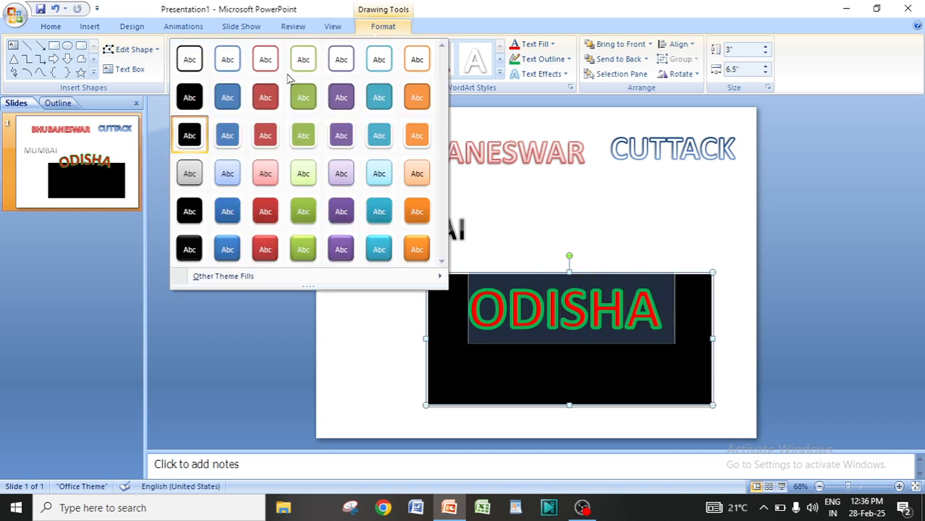
{"action": "left_click", "coordinate": [189, 62]}
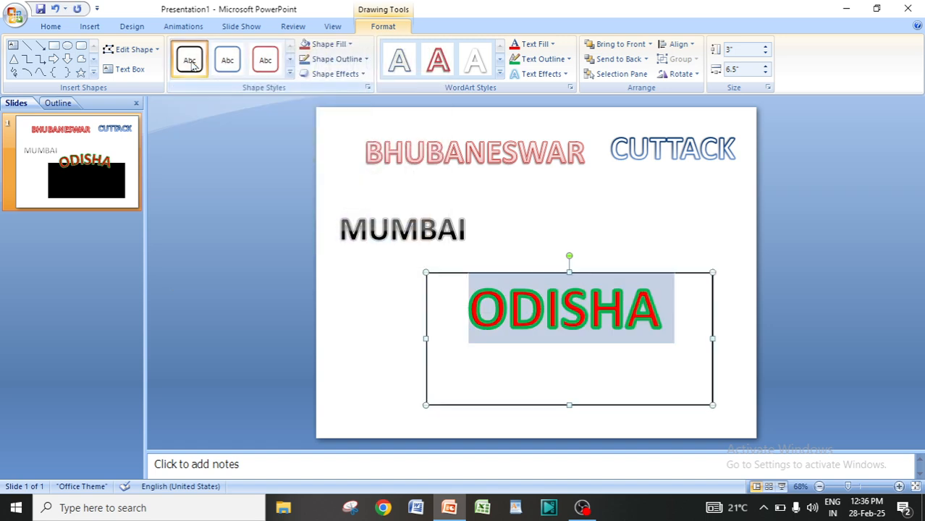
{"action": "left_click", "coordinate": [665, 221]}
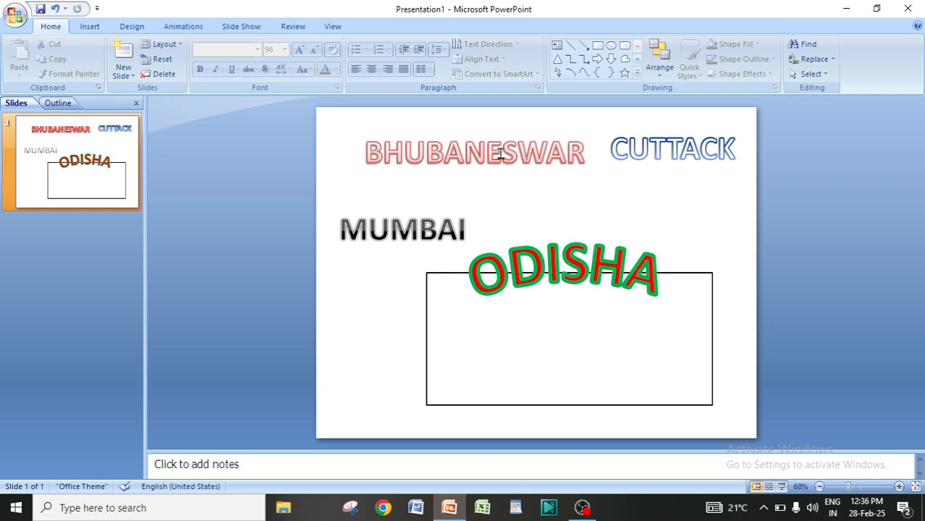
Select the ODISHA shape and delete it from the slide.
{"action": "left_click", "coordinate": [456, 273]}
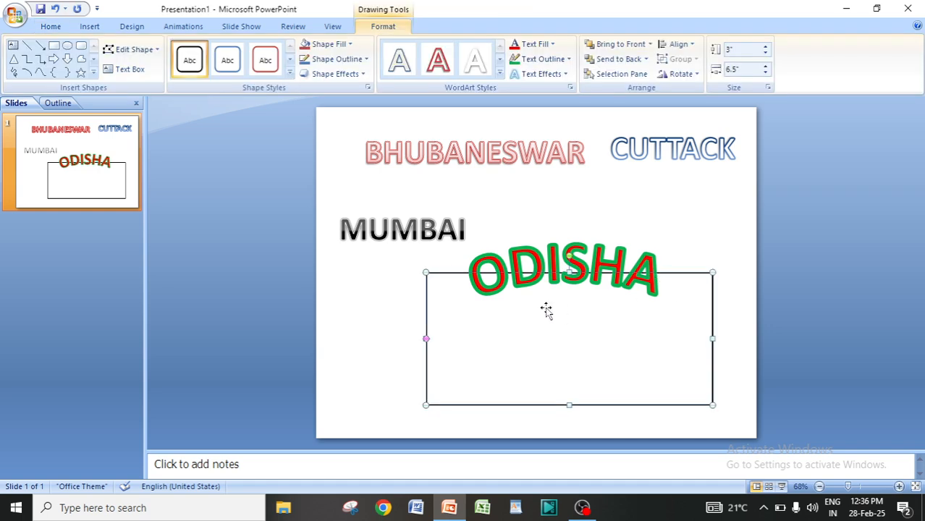
{"action": "key", "text": "Delete"}
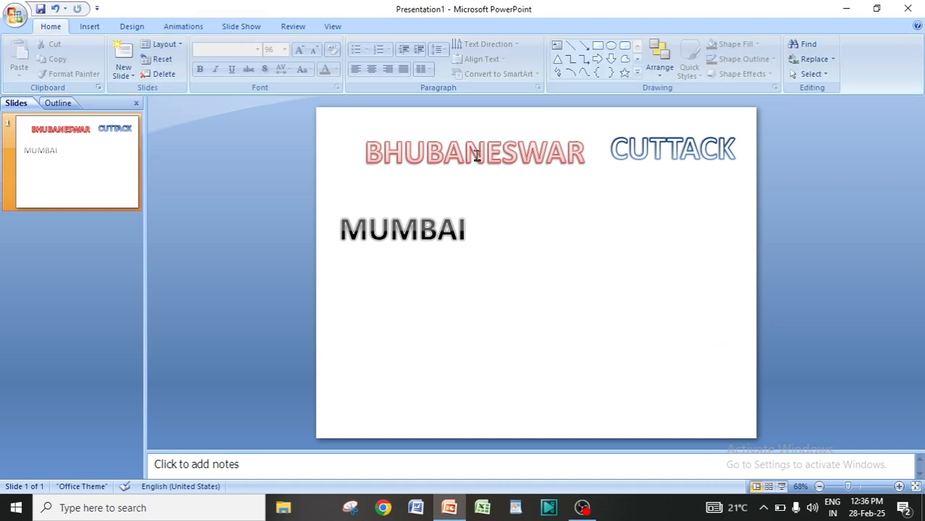
Apply the Arch Up follow-path transform to the BHUBANESWAR text and enlarge its box to about 4.25" by 6.08".
{"action": "left_click", "coordinate": [374, 152]}
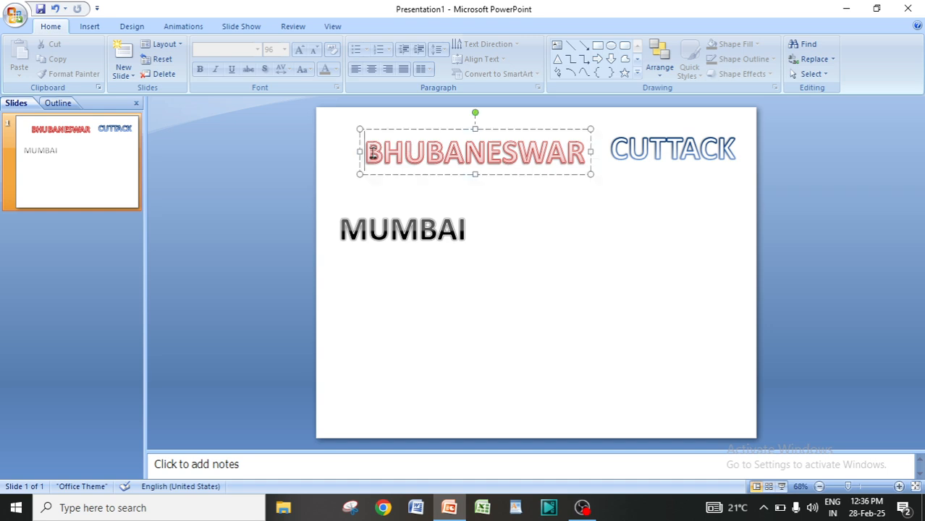
{"action": "left_click_drag", "start_coordinate": [367, 152], "coordinate": [580, 165]}
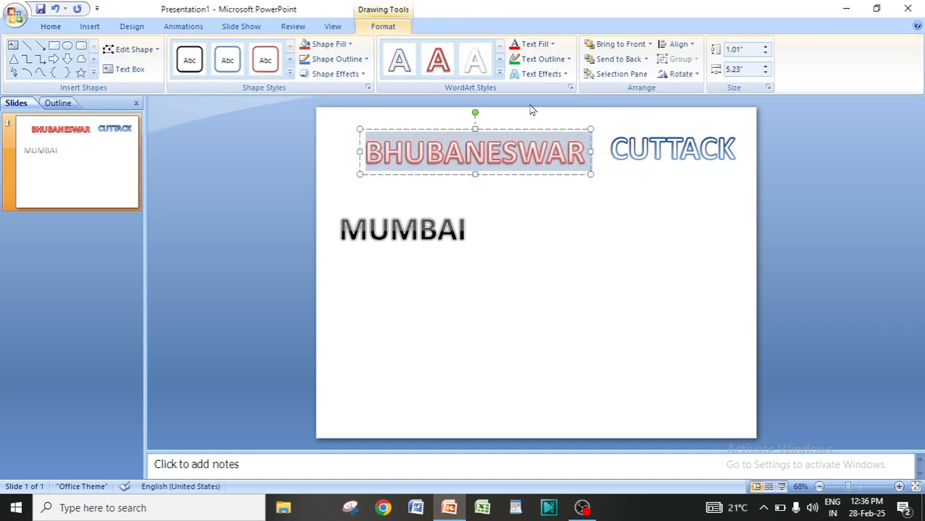
{"action": "left_click", "coordinate": [539, 77]}
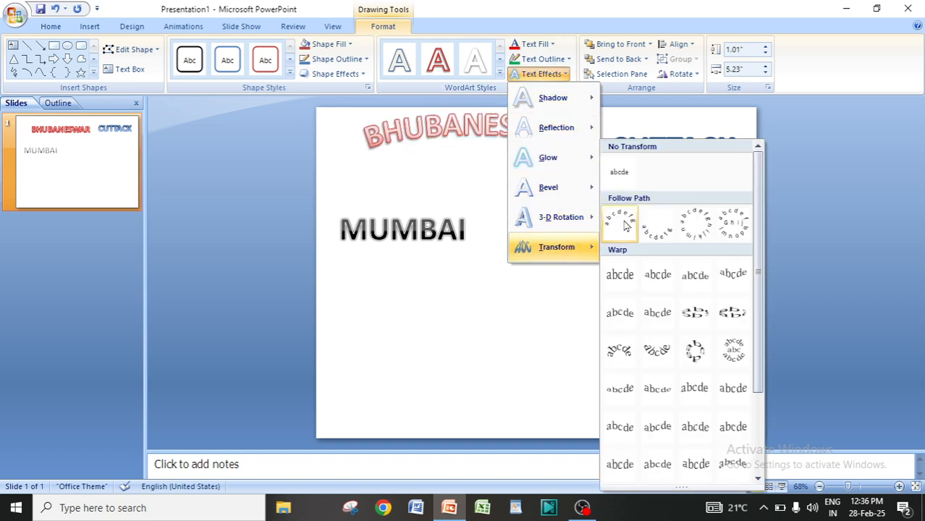
{"action": "left_click", "coordinate": [624, 225]}
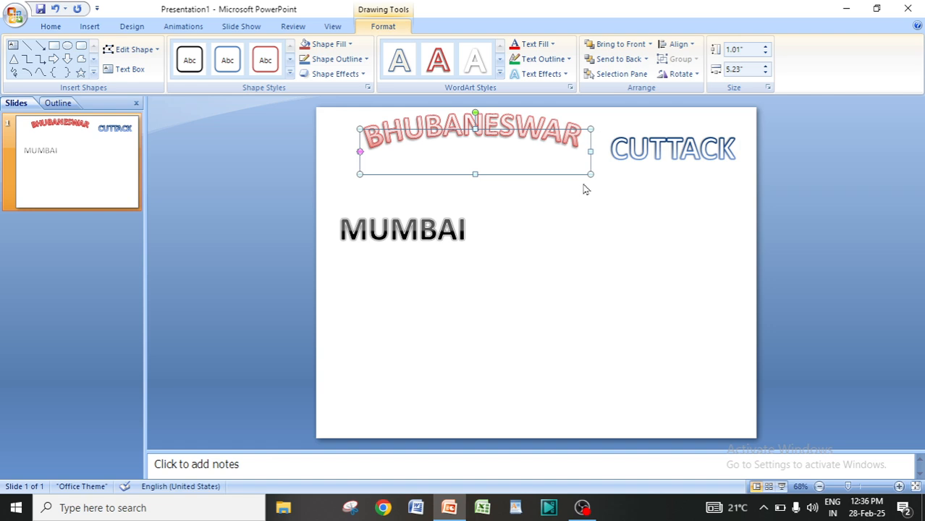
{"action": "left_click_drag", "start_coordinate": [592, 172], "coordinate": [628, 317]}
{"action": "left_click", "coordinate": [686, 312]}
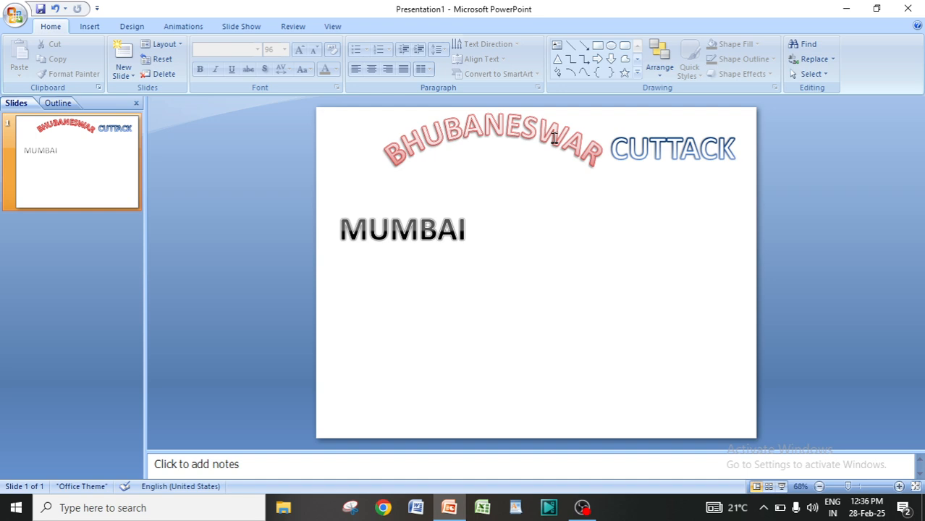
Move the arched BHUBANESWAR text down below MUMBAI.
{"action": "left_click", "coordinate": [491, 131]}
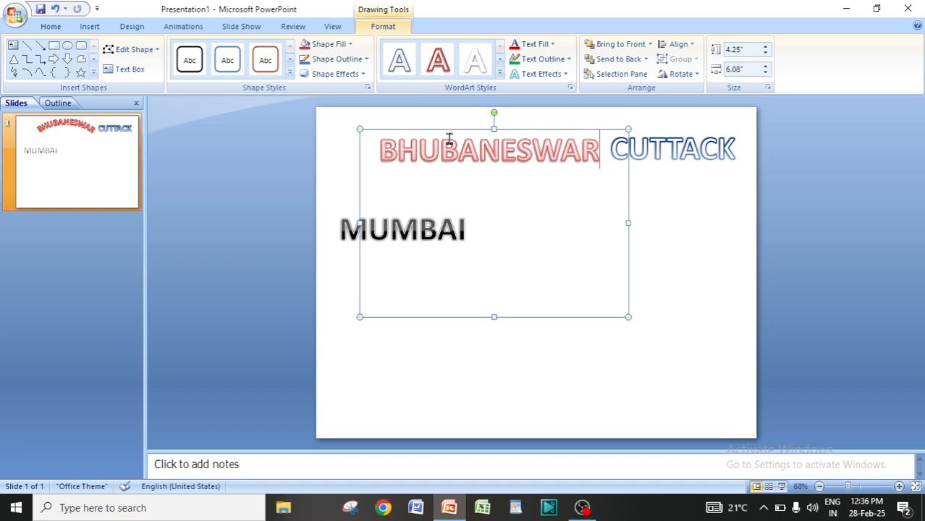
{"action": "left_click_drag", "start_coordinate": [442, 129], "coordinate": [499, 245]}
{"action": "left_click", "coordinate": [613, 206]}
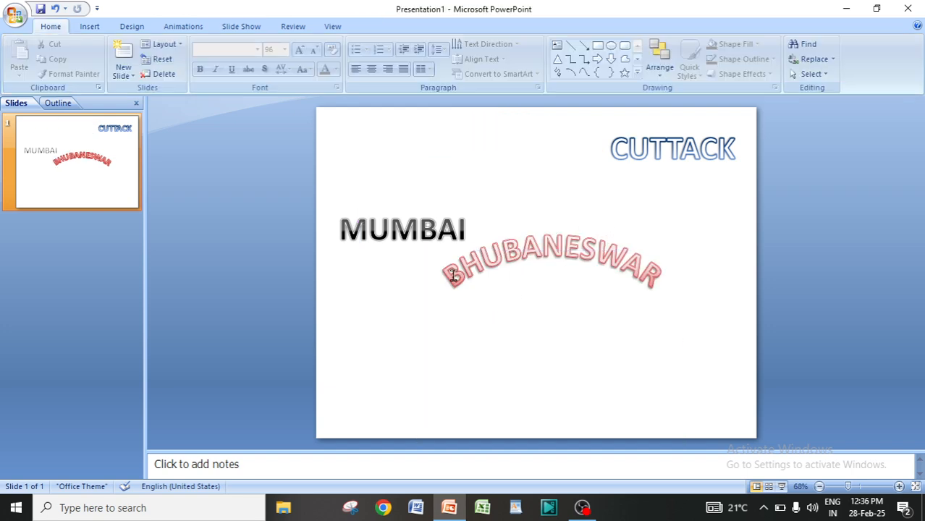
Enlarge the BHUBANESWAR box downward to about 5.25" high by 6.33" wide.
{"action": "left_click", "coordinate": [559, 249]}
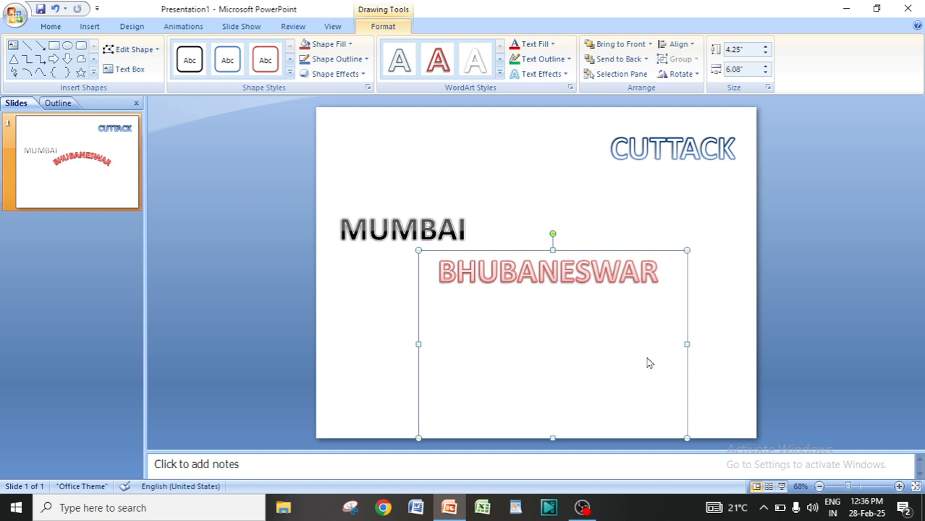
{"action": "left_click_drag", "start_coordinate": [687, 438], "coordinate": [698, 483]}
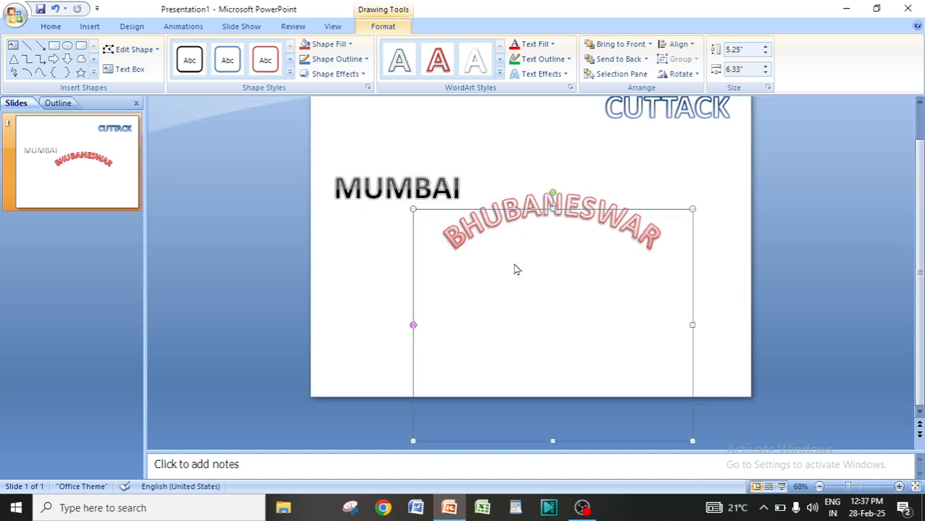
{"action": "left_click", "coordinate": [663, 191]}
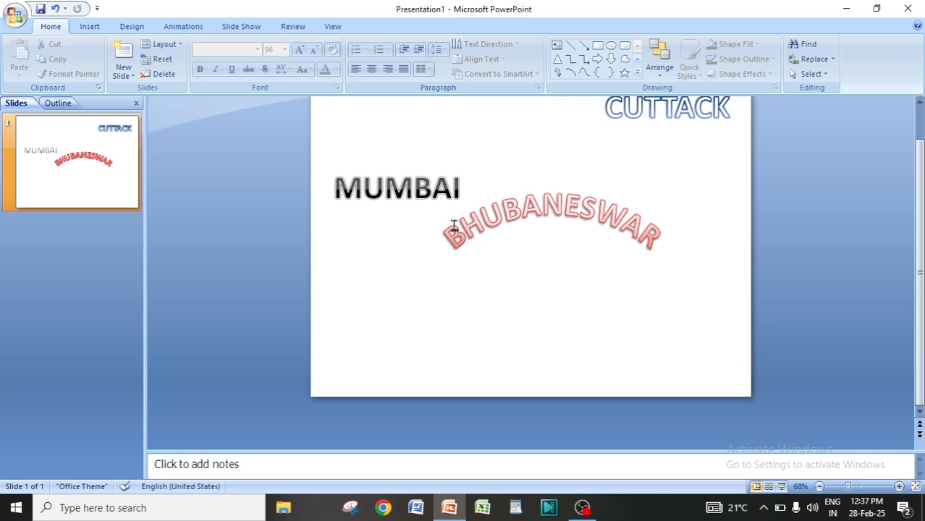
Try the Arch Up (Pour) and Curve Up warp transforms on the BHUBANESWAR text.
{"action": "left_click", "coordinate": [519, 206]}
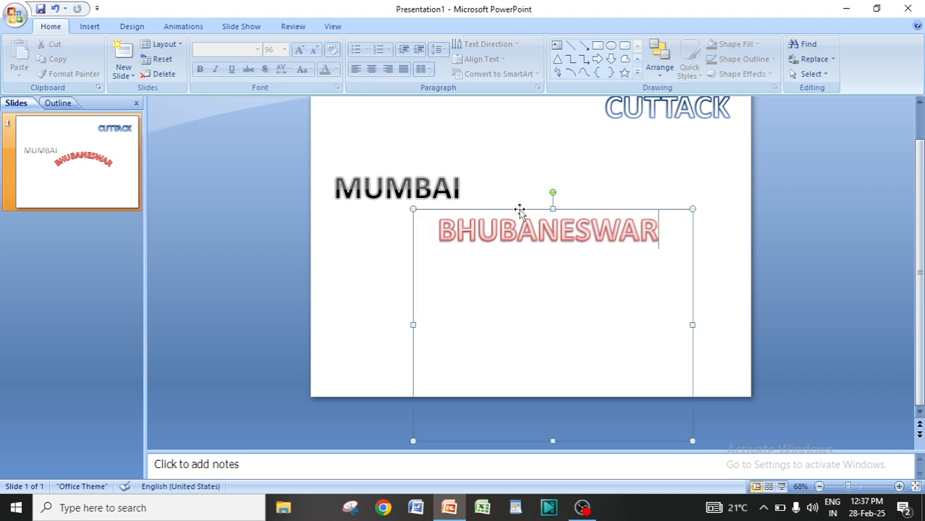
{"action": "left_click_drag", "start_coordinate": [440, 228], "coordinate": [663, 232]}
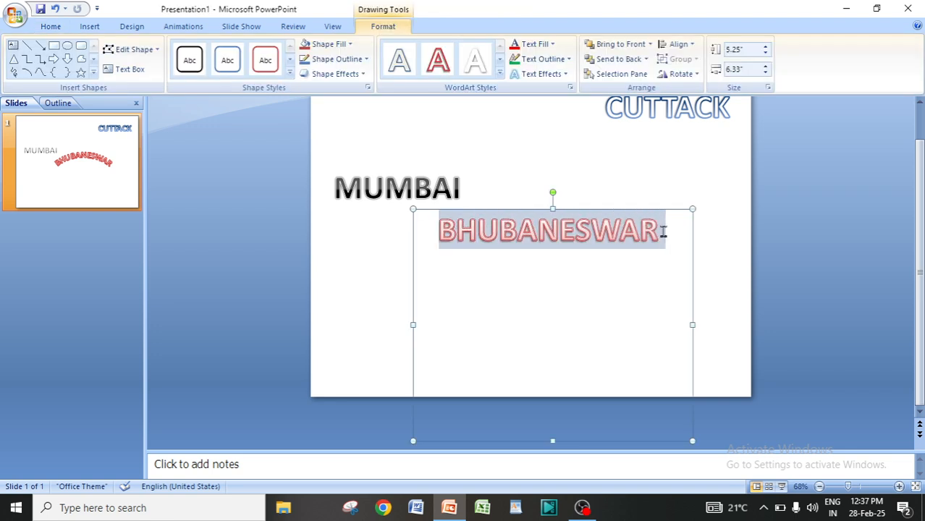
{"action": "left_click", "coordinate": [541, 74]}
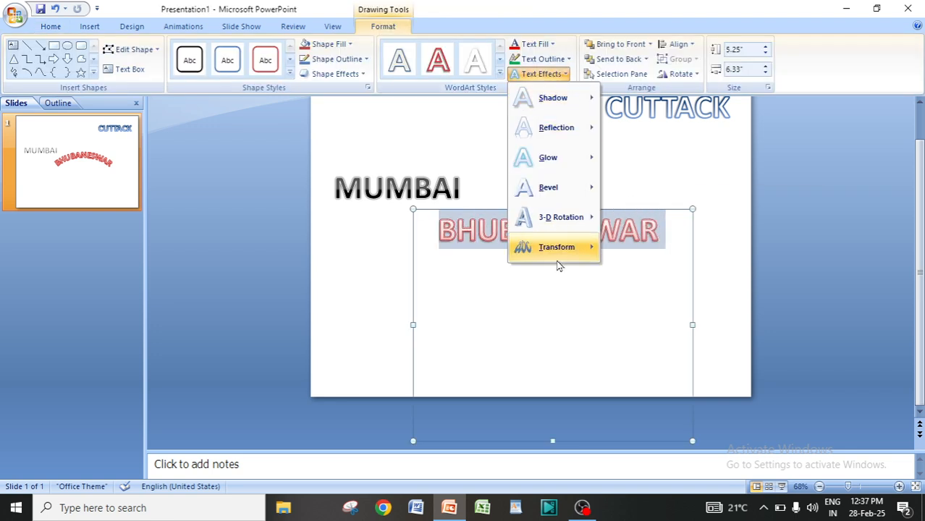
{"action": "mouse_move", "coordinate": [564, 250]}
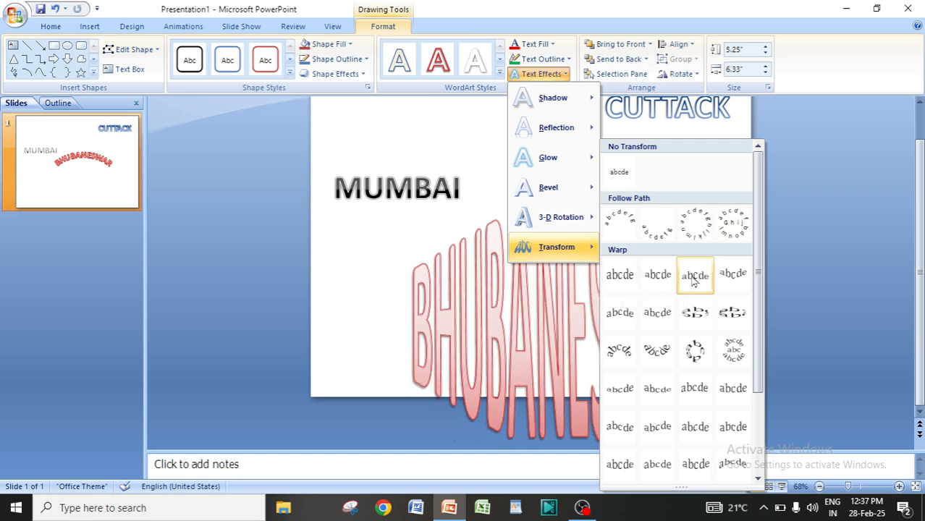
{"action": "left_click", "coordinate": [618, 351]}
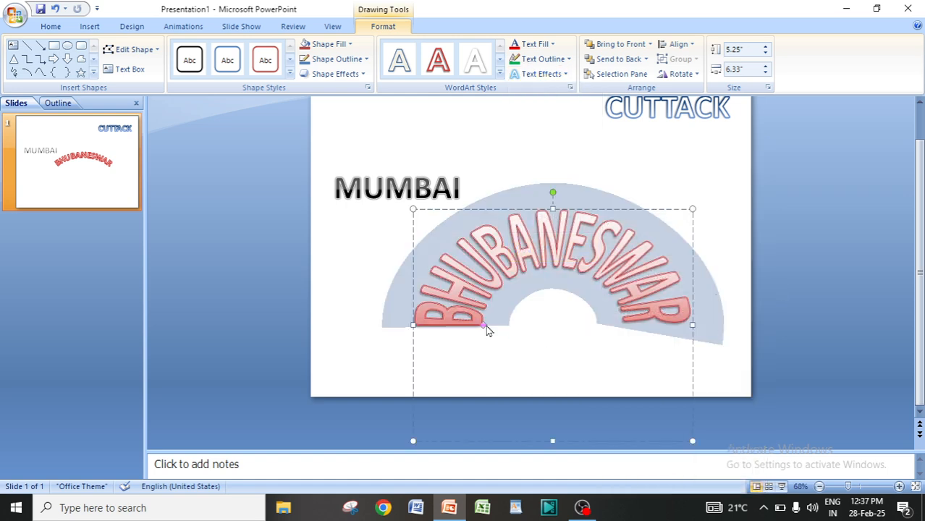
{"action": "left_click", "coordinate": [542, 74]}
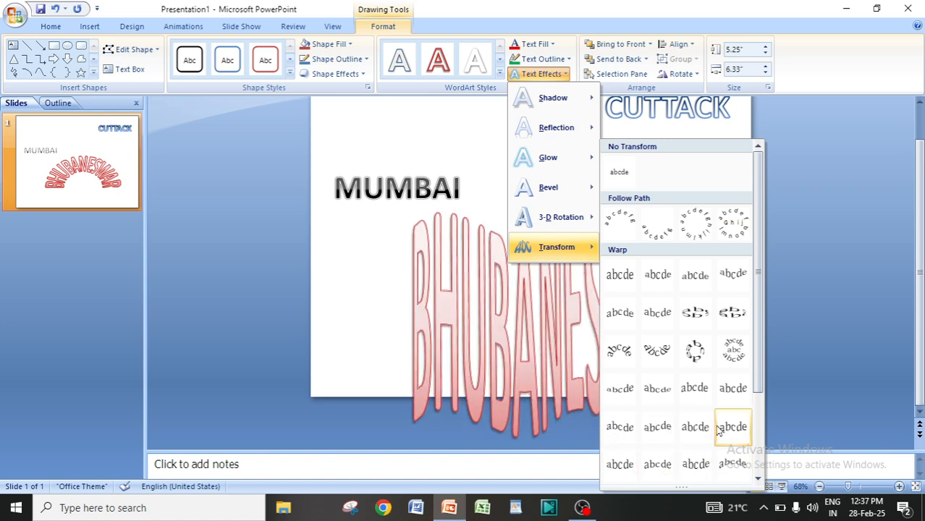
{"action": "left_click", "coordinate": [621, 391]}
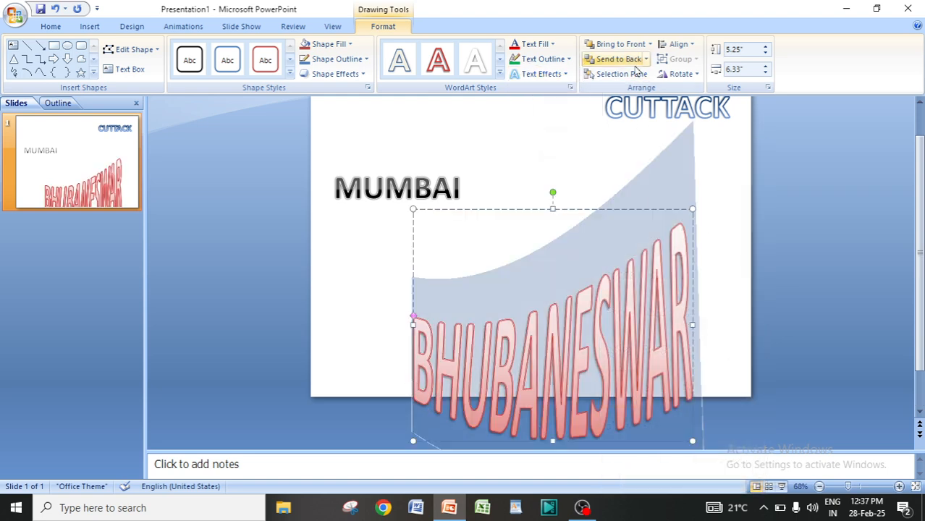
Apply the Arch Down follow-path transform to the BHUBANESWAR text.
{"action": "left_click", "coordinate": [541, 74]}
{"action": "mouse_move", "coordinate": [563, 249]}
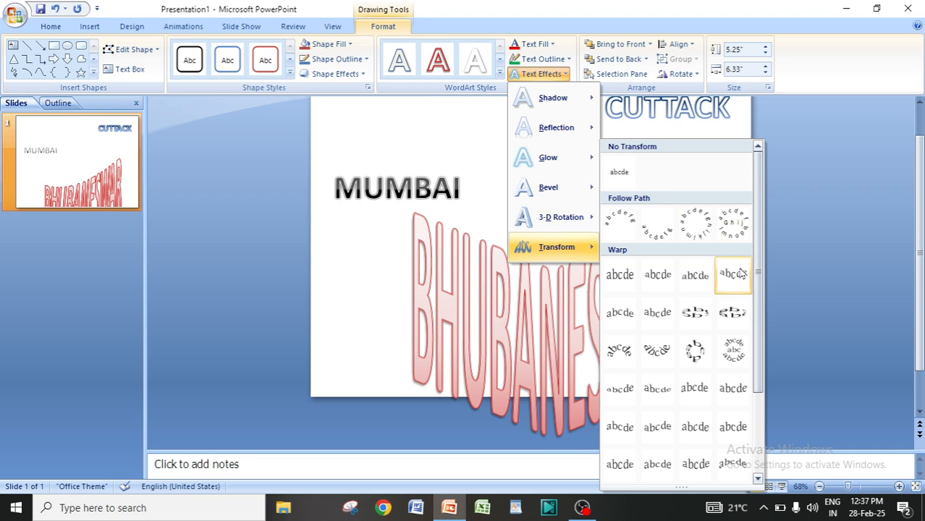
{"action": "left_click", "coordinate": [654, 232]}
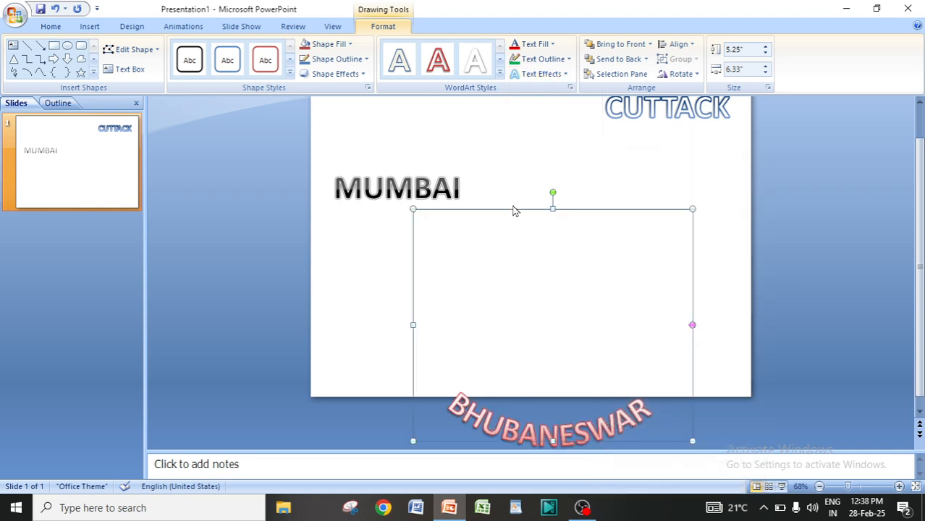
Move the BHUBANESWAR box up so its text sits in the lower part of the slide.
{"action": "left_click_drag", "start_coordinate": [513, 209], "coordinate": [512, 105]}
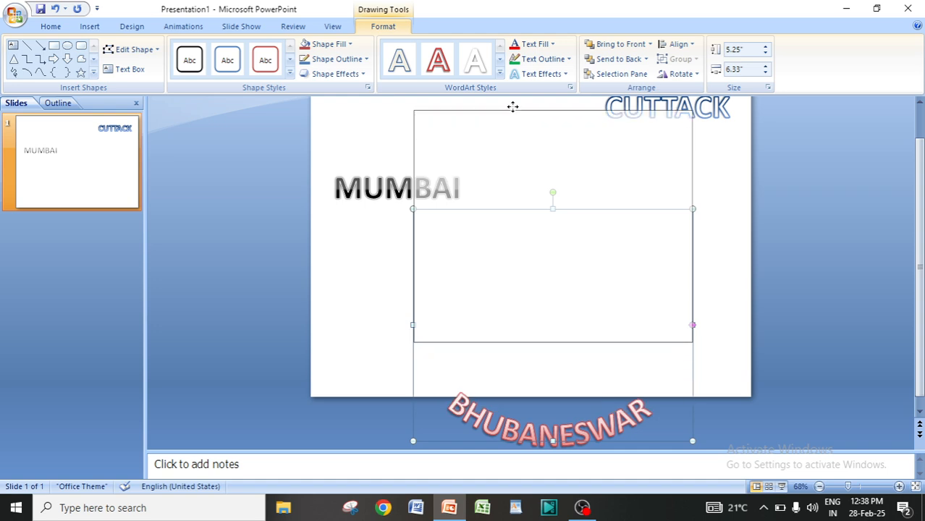
{"action": "left_click", "coordinate": [716, 326]}
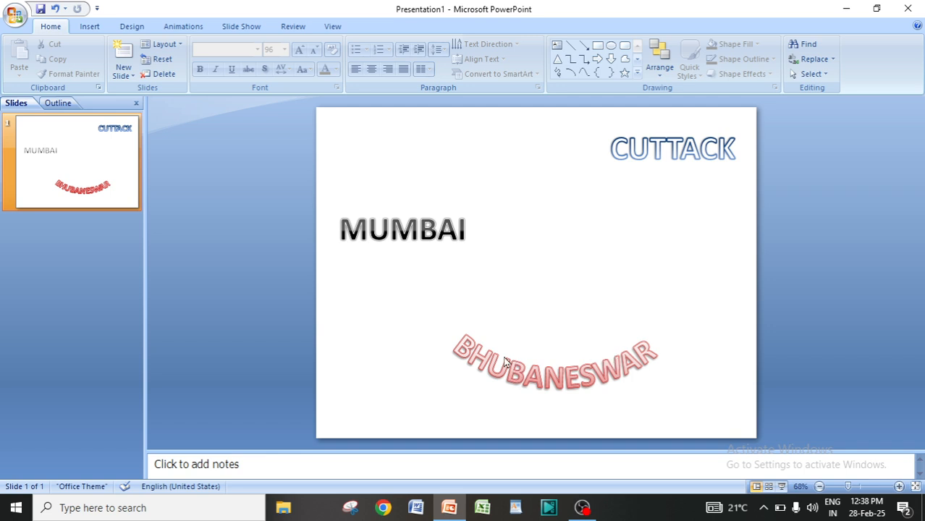
Select the BHUBANESWAR text again for further WordArt formatting.
{"action": "left_click", "coordinate": [93, 27]}
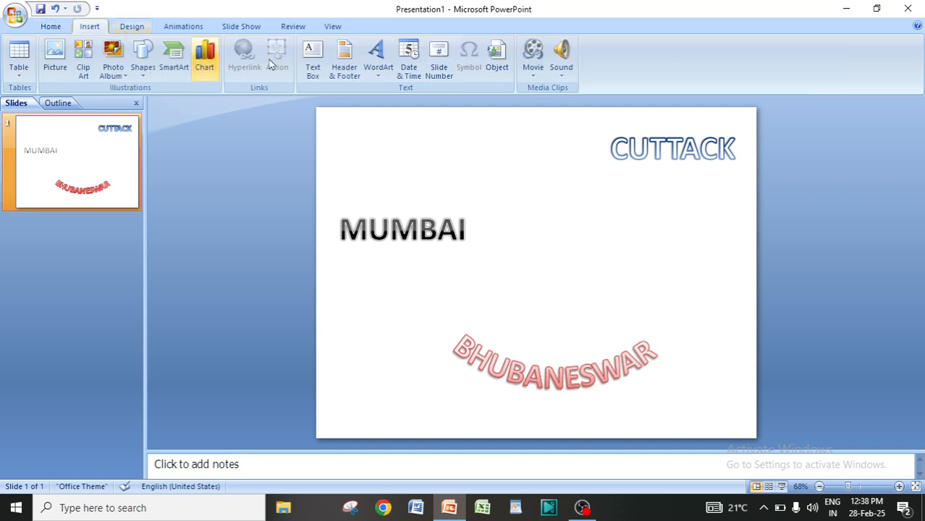
{"action": "left_click", "coordinate": [384, 75]}
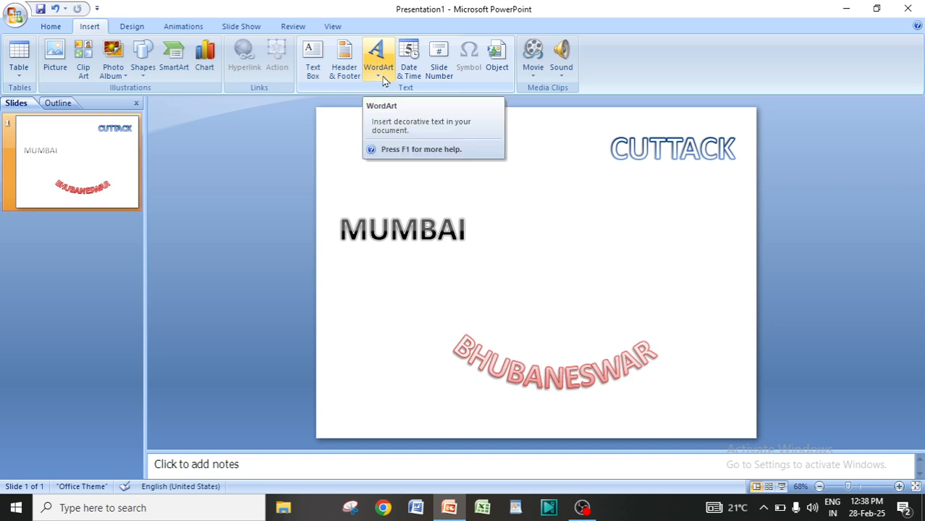
{"action": "left_click", "coordinate": [531, 382]}
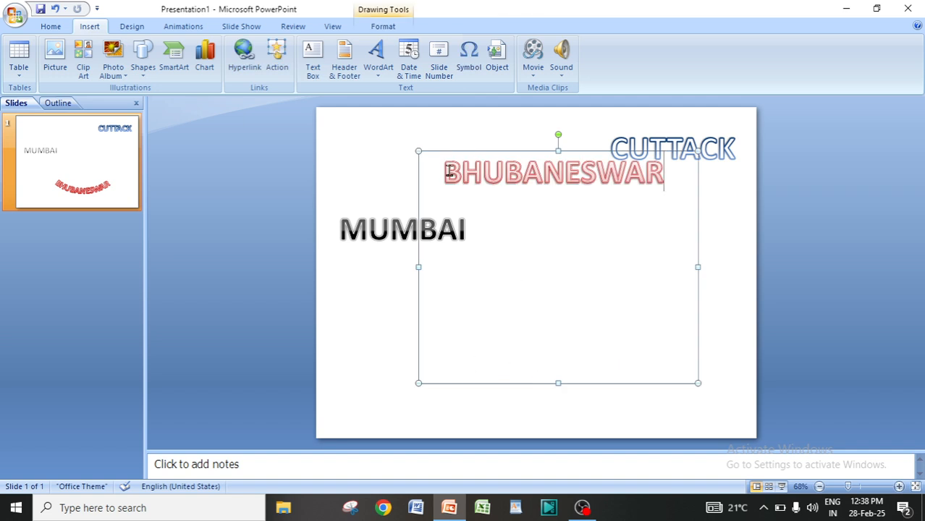
{"action": "left_click_drag", "start_coordinate": [449, 170], "coordinate": [660, 170]}
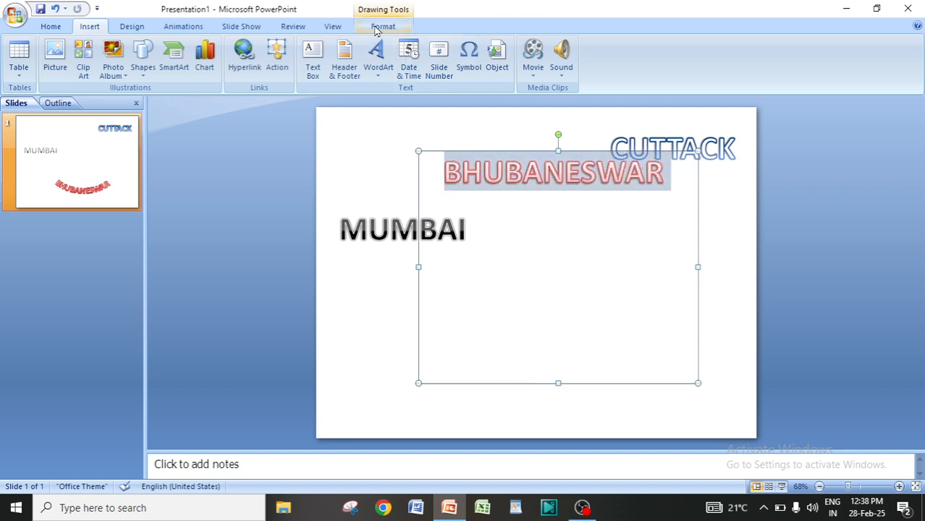